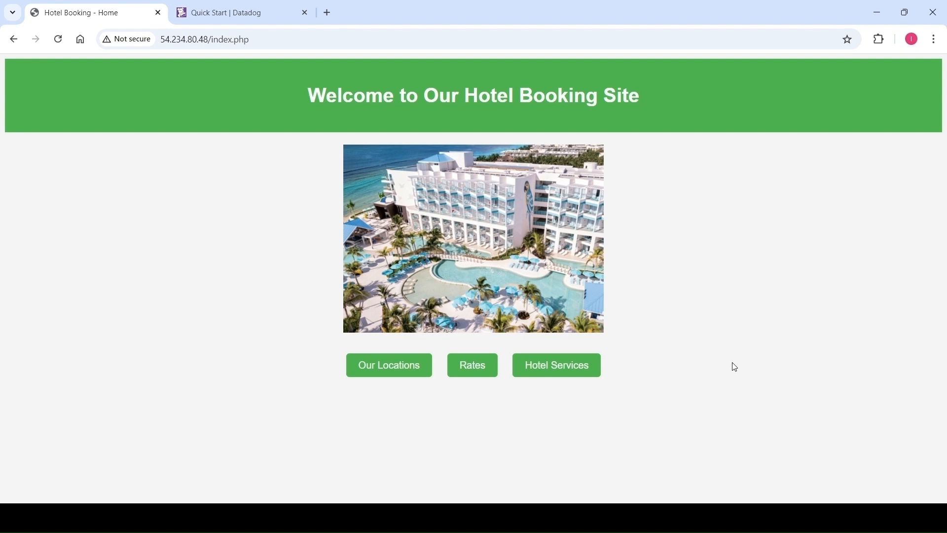
- Look through the hotel booking site's Our Locations, Rates and Hotel Services pages, returning to the home page after each
click(365, 380)
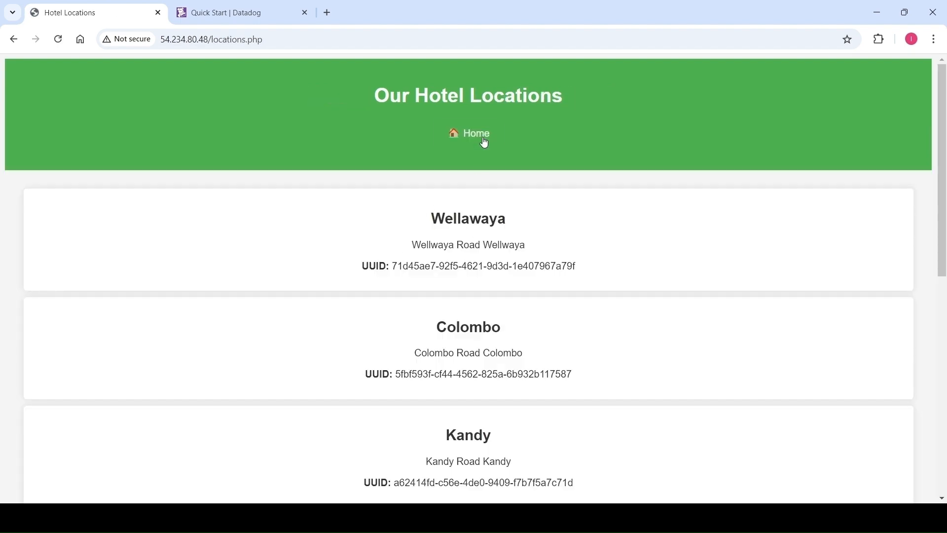
click(482, 134)
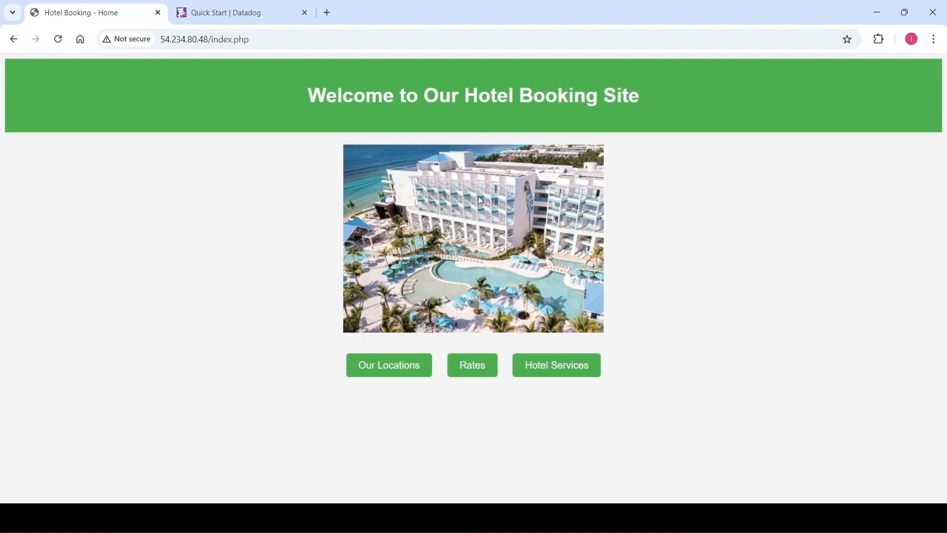
click(470, 367)
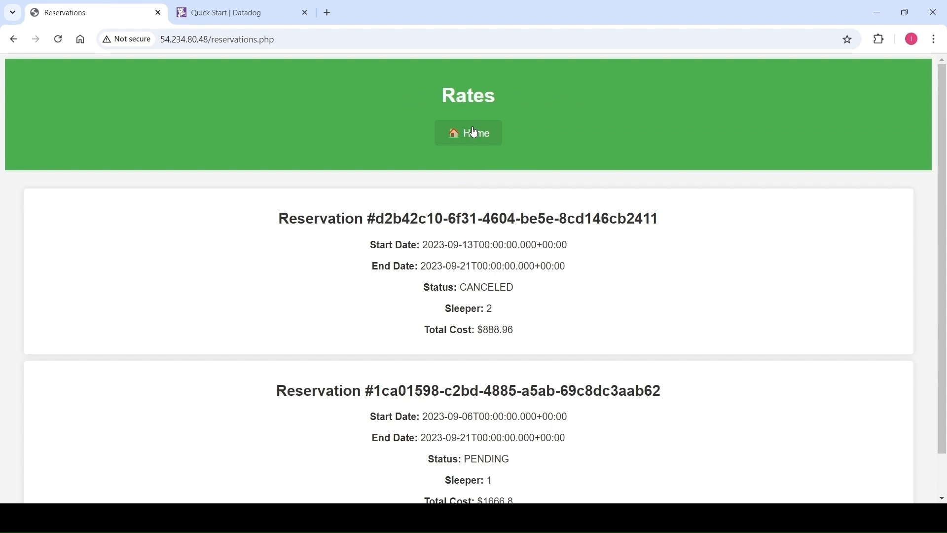
click(475, 132)
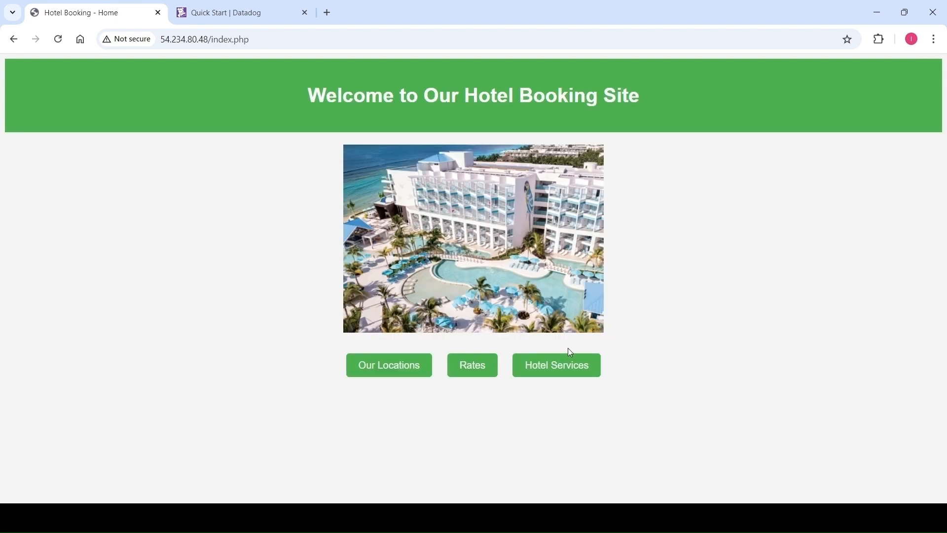
click(566, 373)
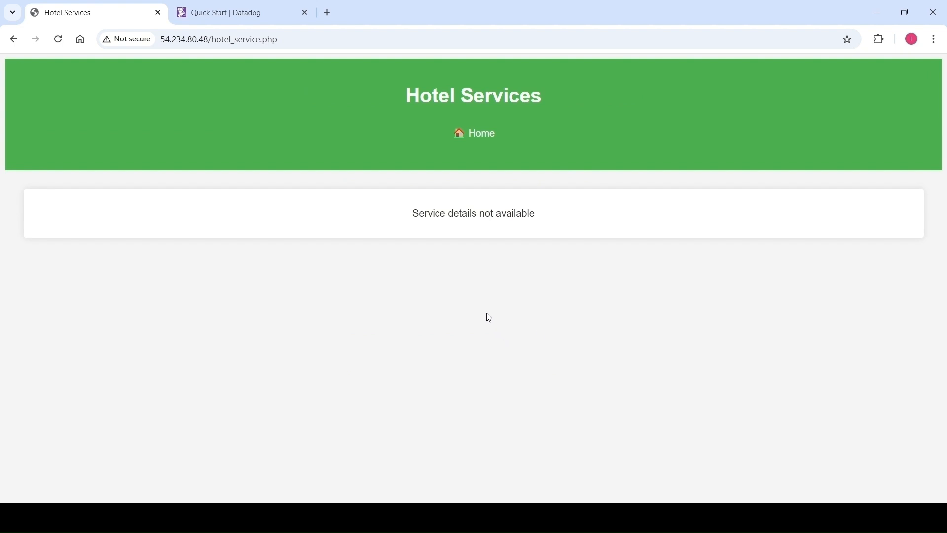
click(480, 135)
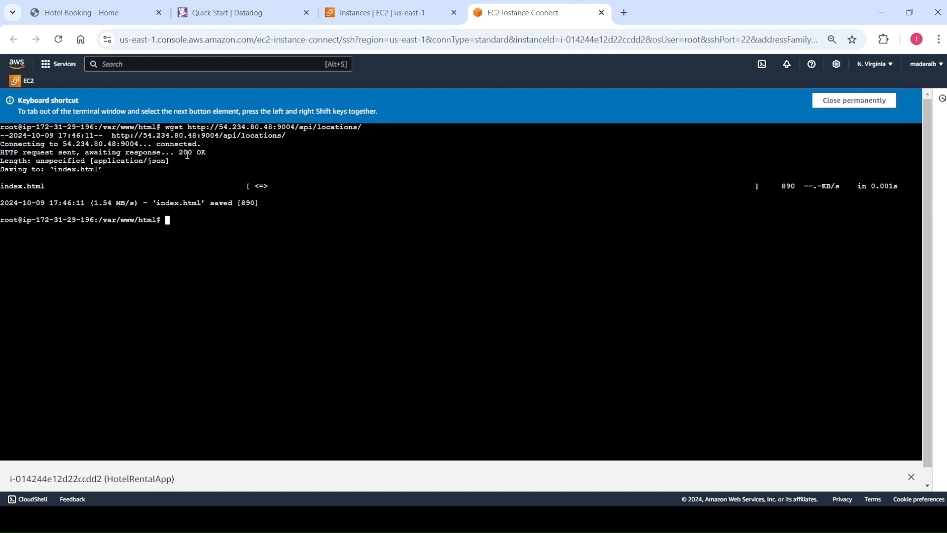
- Switch to Datadog and search for "synthe" to open the Synthetic Monitoring & Testing tests page
click(234, 15)
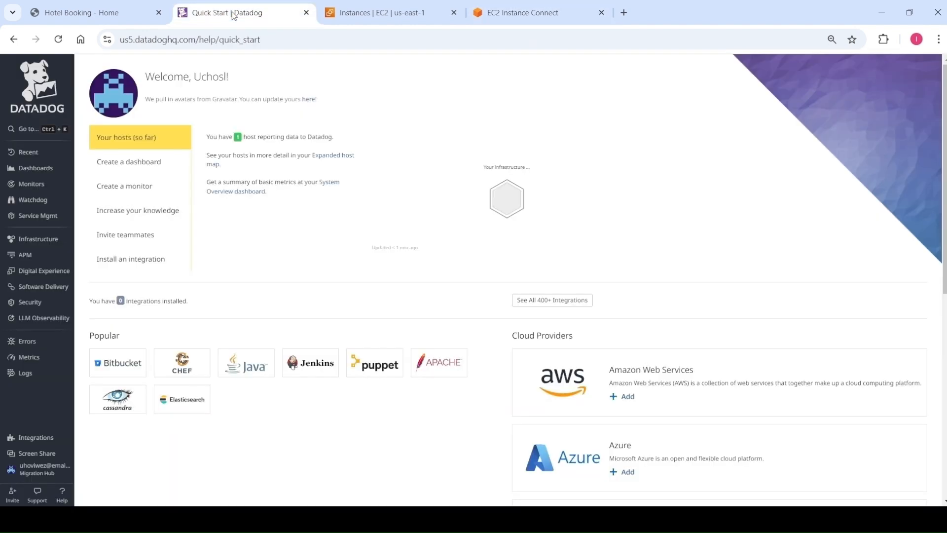
click(34, 132)
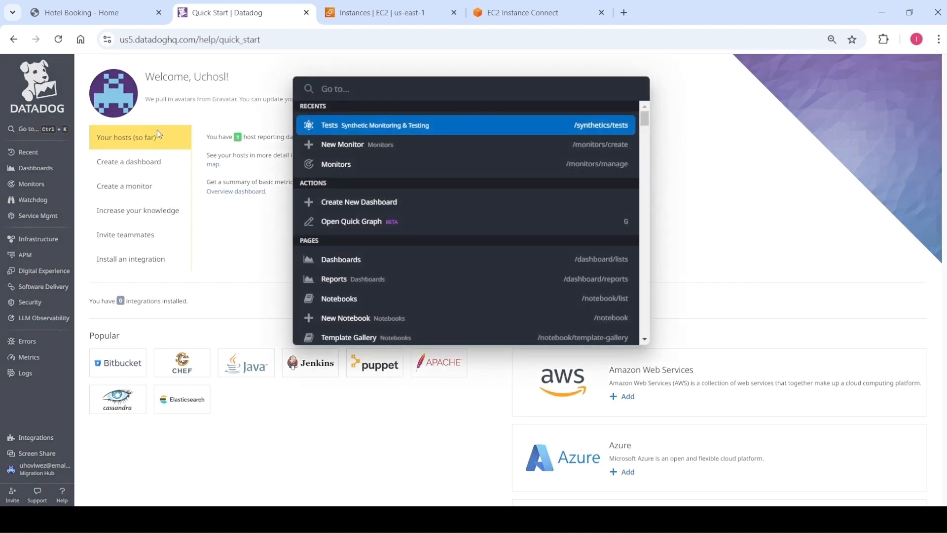
text(sy)
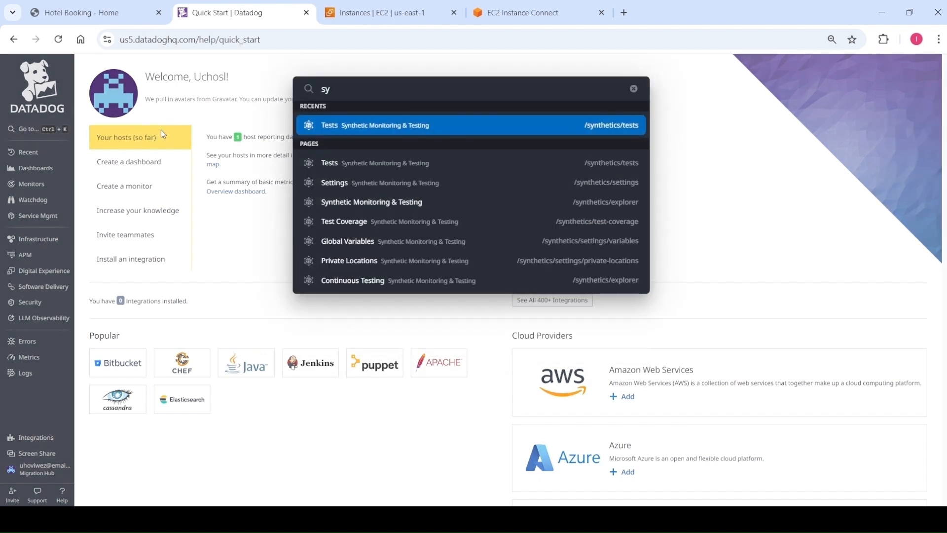
text(nthe)
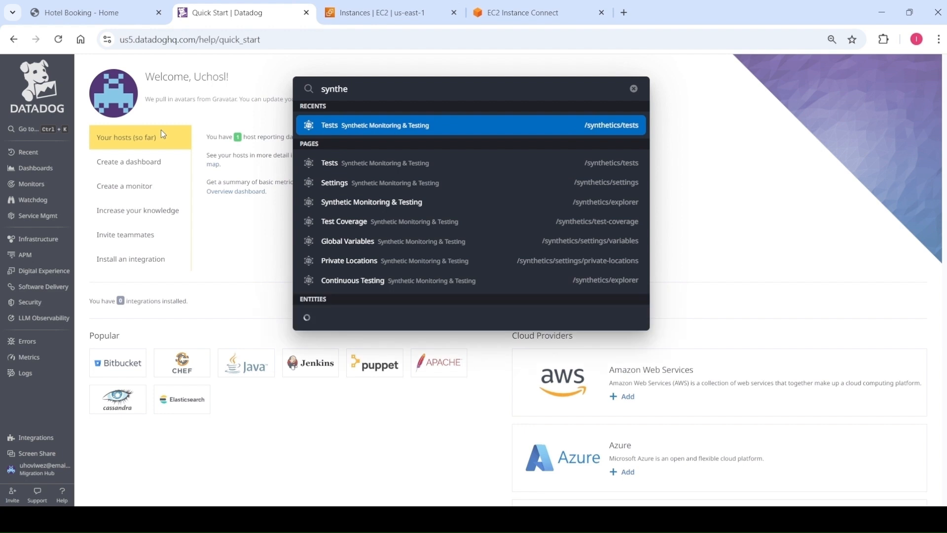
click(379, 131)
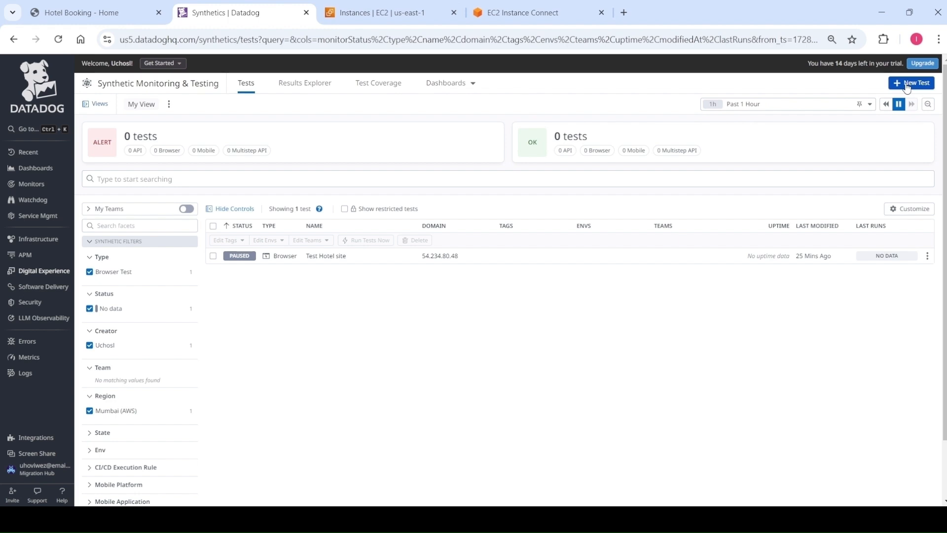
click(906, 85)
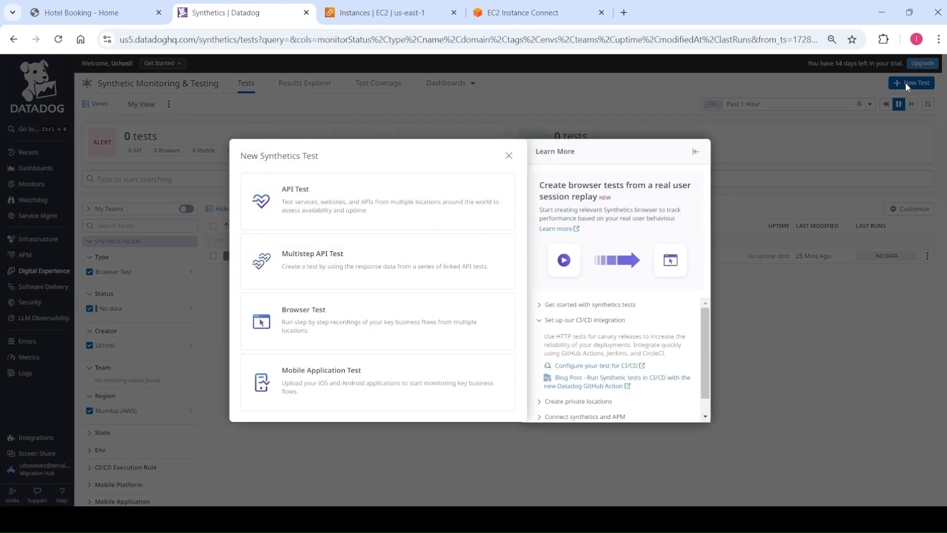
click(344, 202)
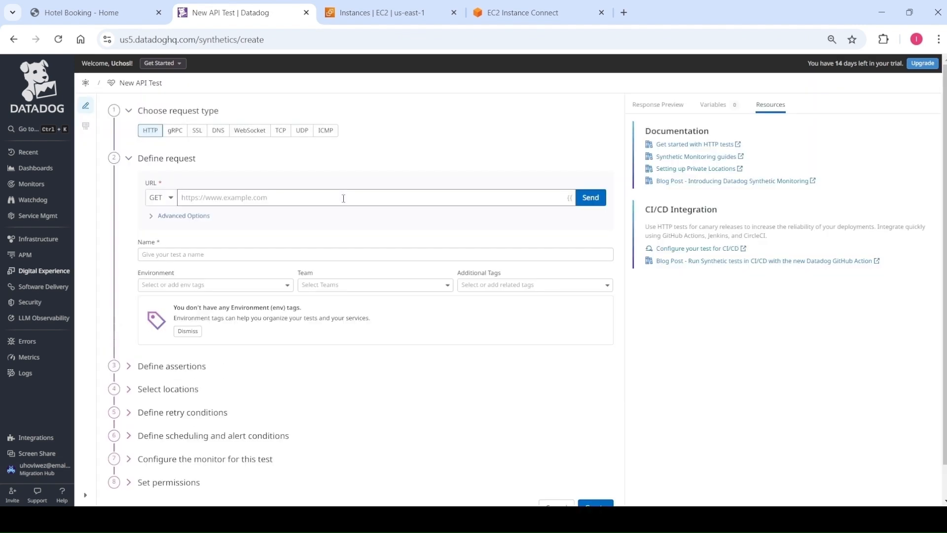
click(216, 199)
text(http://54.234.80.48:9004/api/locations/)
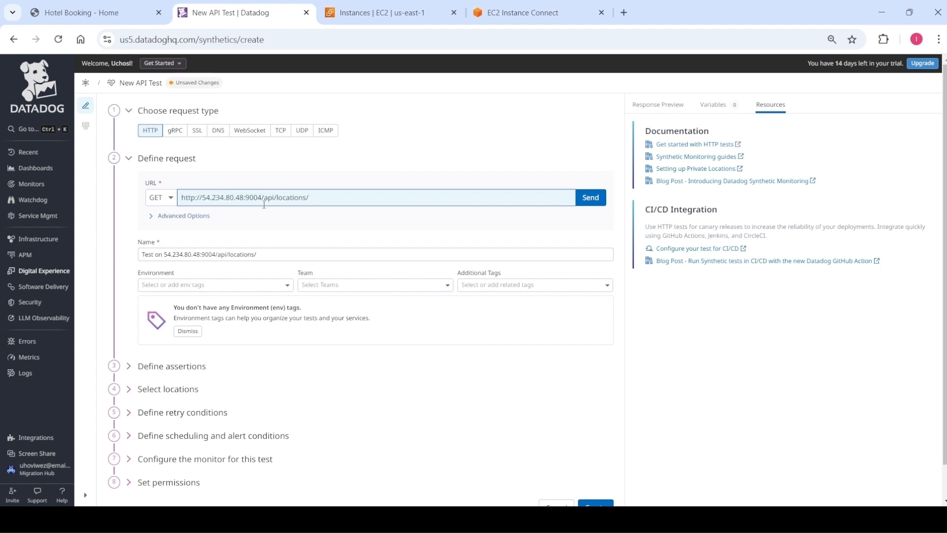
- Replace the API test's suggested name with "Location API"
click(279, 256)
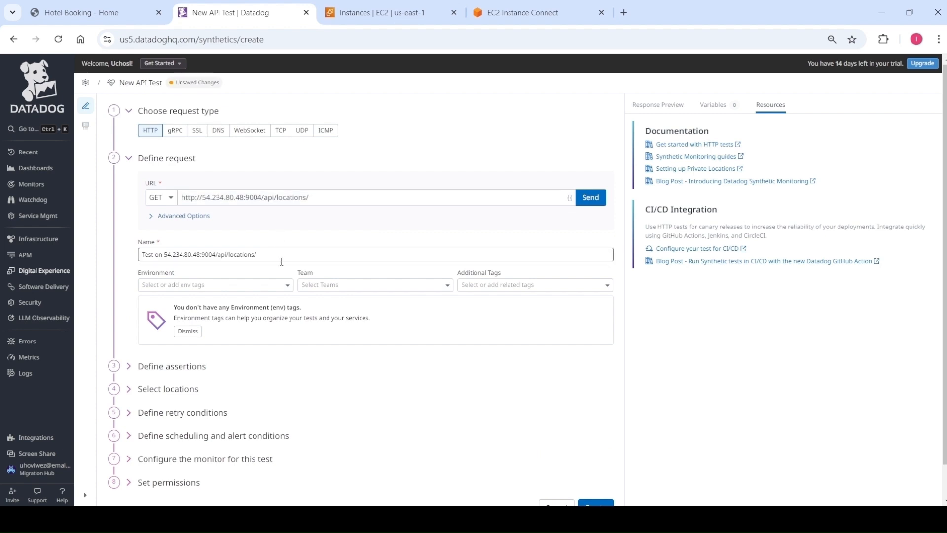
drag(279, 255, 125, 265)
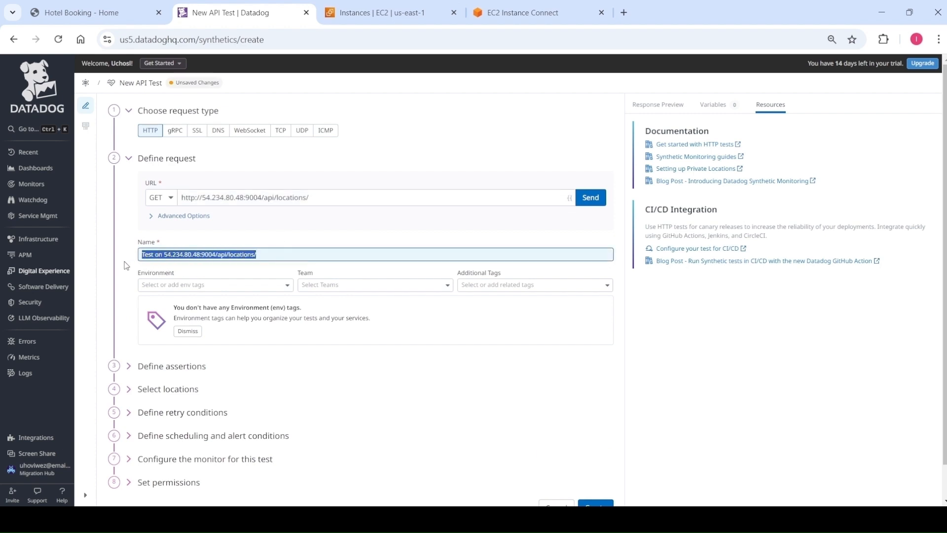
text(Locat)
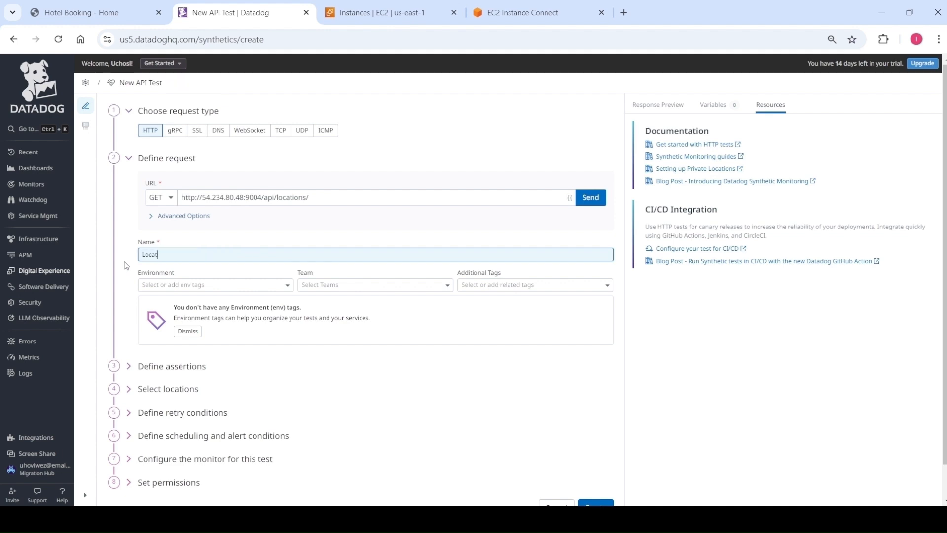
text(ion API)
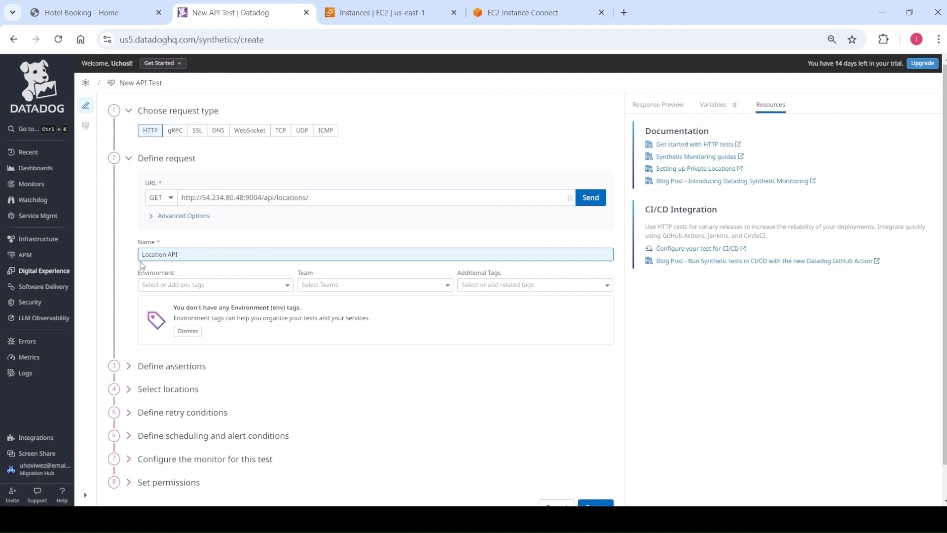
- Deselect all managed test locations and select only Singapore (AWS)
click(128, 394)
scroll(944, 222, down, 1)
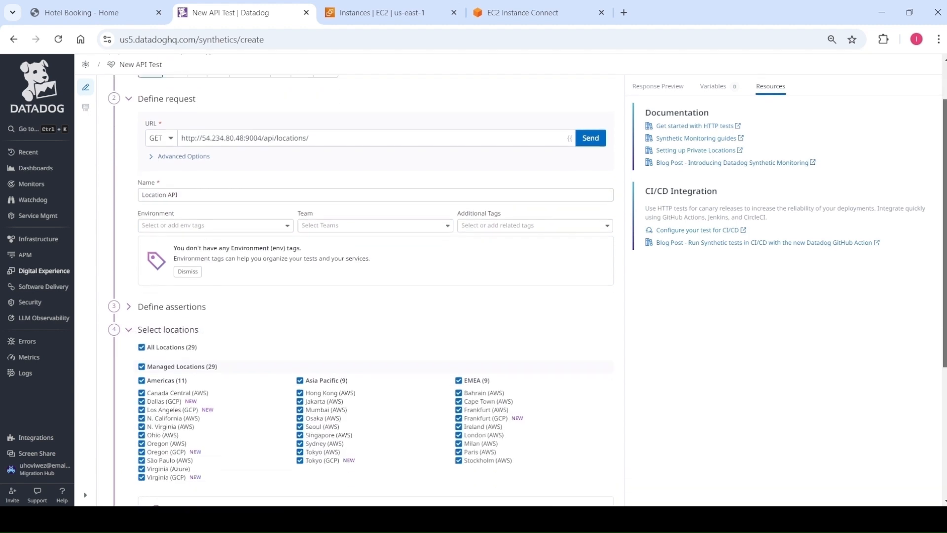
scroll(944, 222, down, 1)
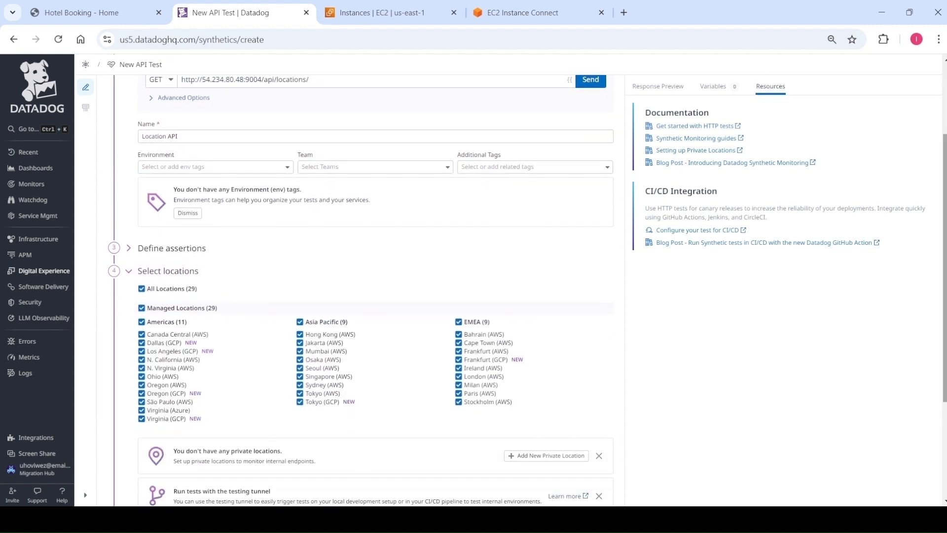
click(142, 289)
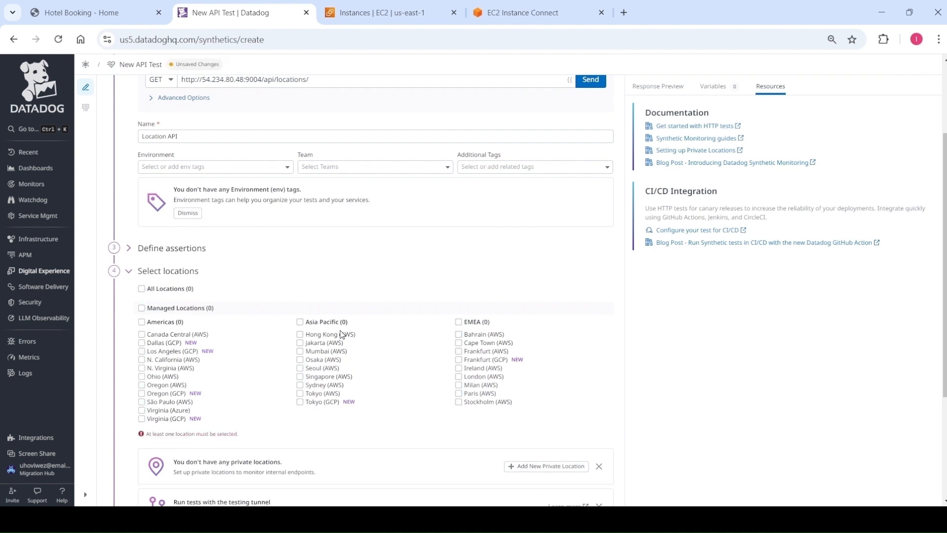
click(300, 378)
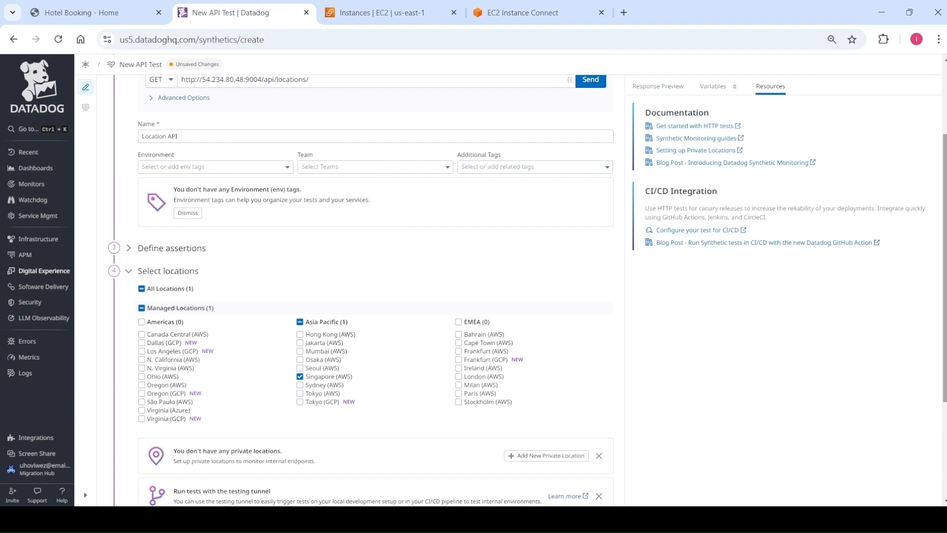
- Review the test form and its advanced request options, from authentication and query parameters to request body, proxy and privacy
scroll(527, 280, down, 3)
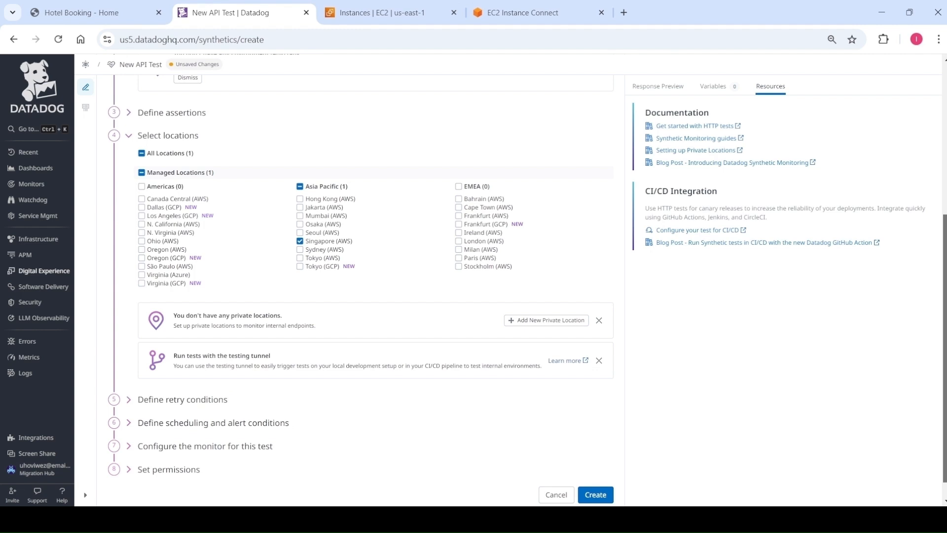
scroll(863, 358, up, 5)
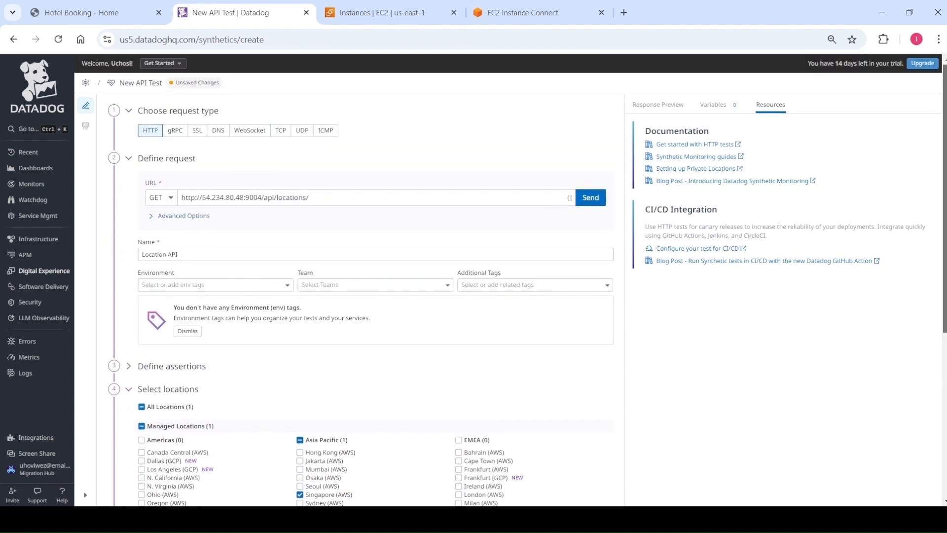
scroll(862, 358, down, 6)
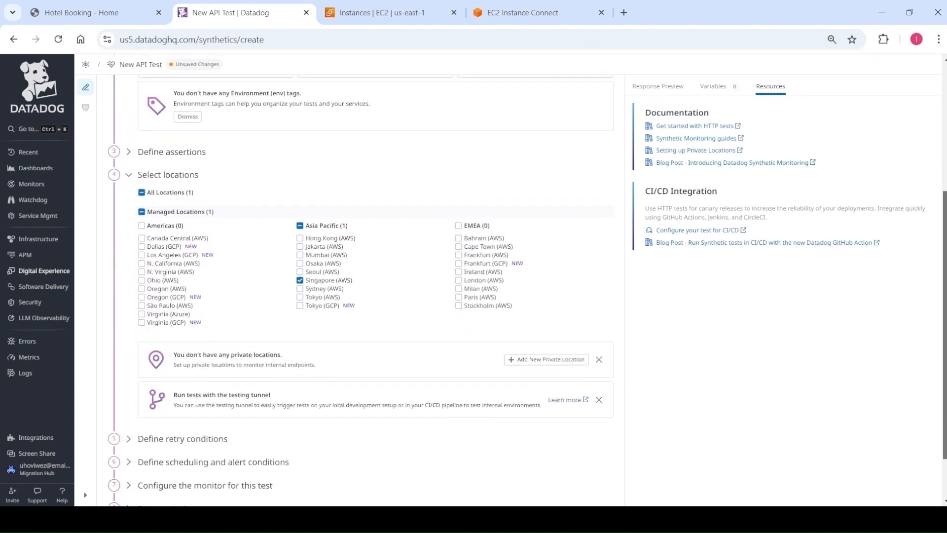
scroll(863, 358, up, 6)
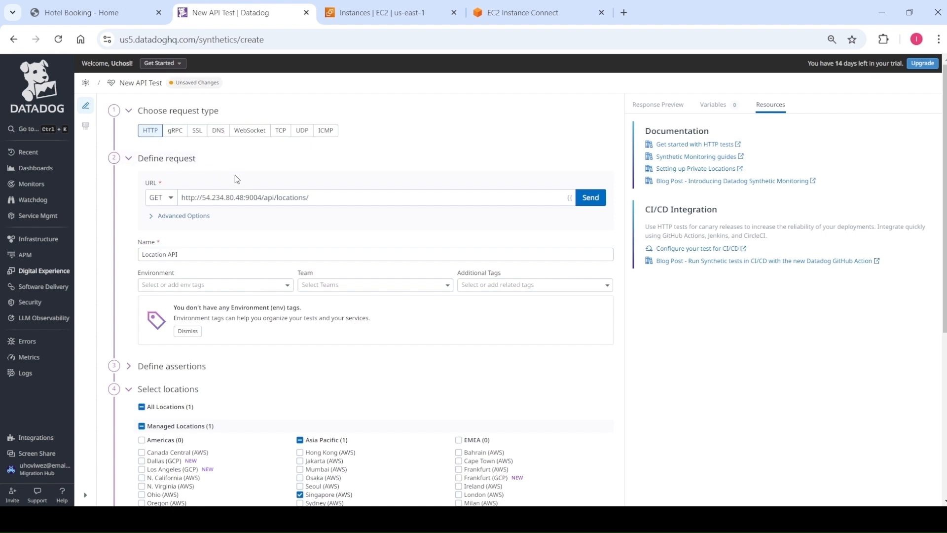
click(147, 221)
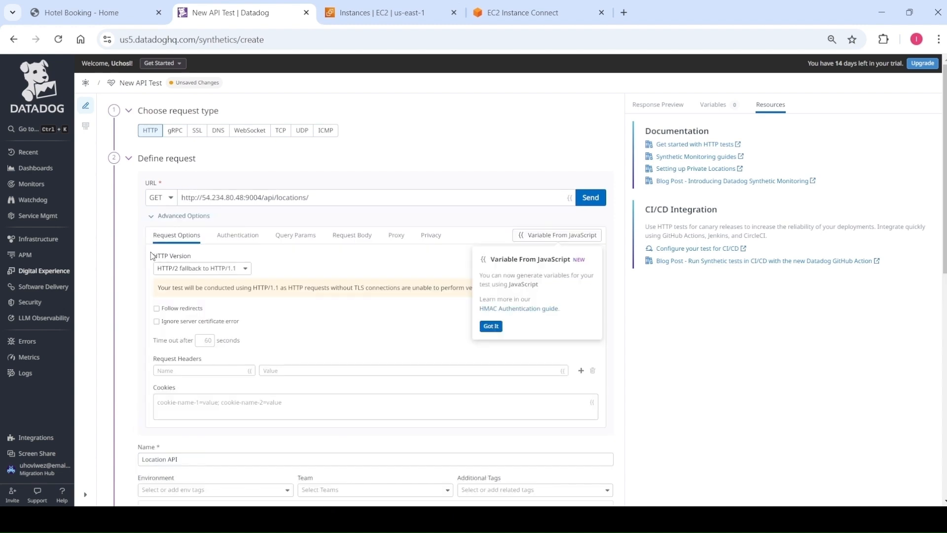
click(486, 327)
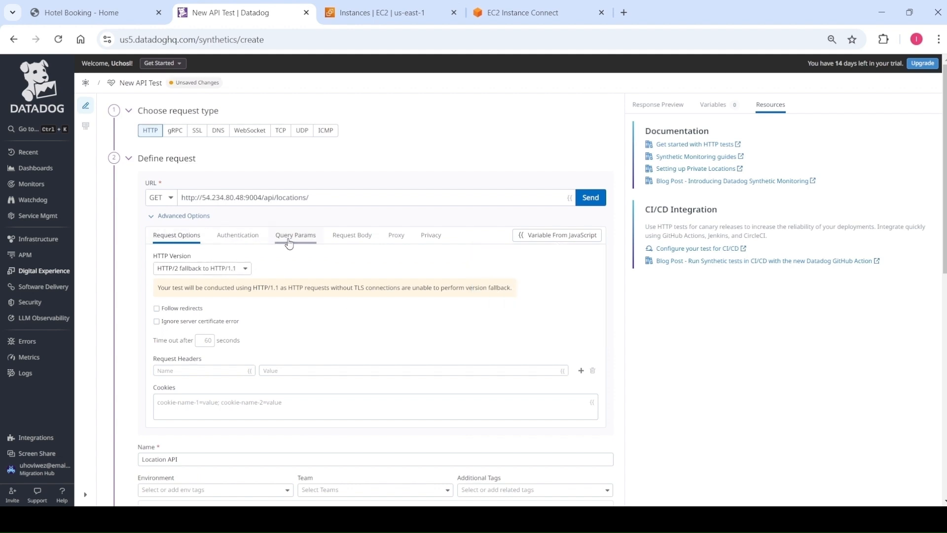
click(248, 243)
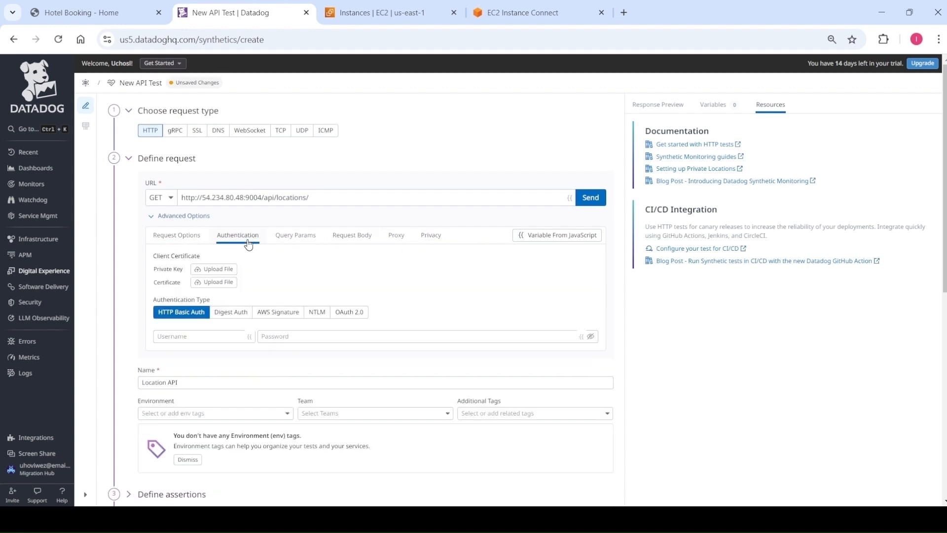
click(296, 237)
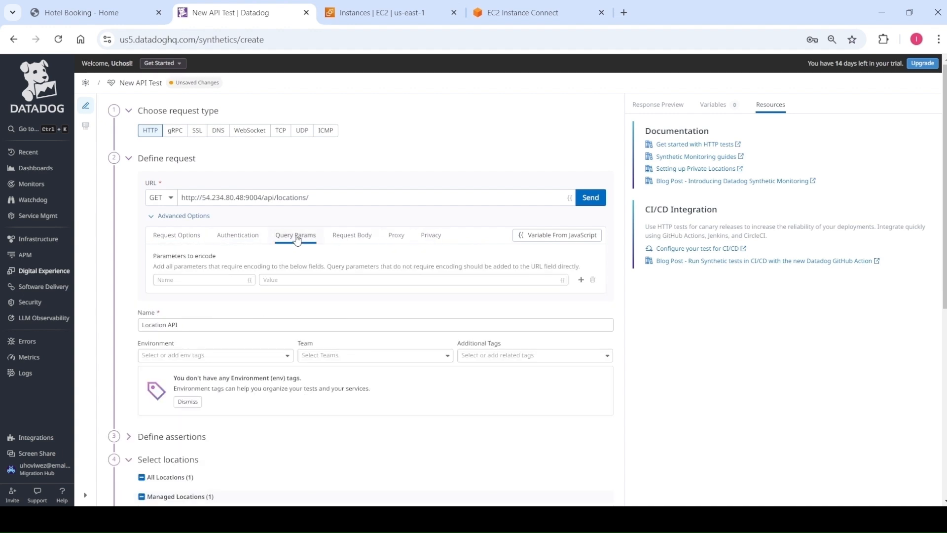
click(358, 239)
click(395, 237)
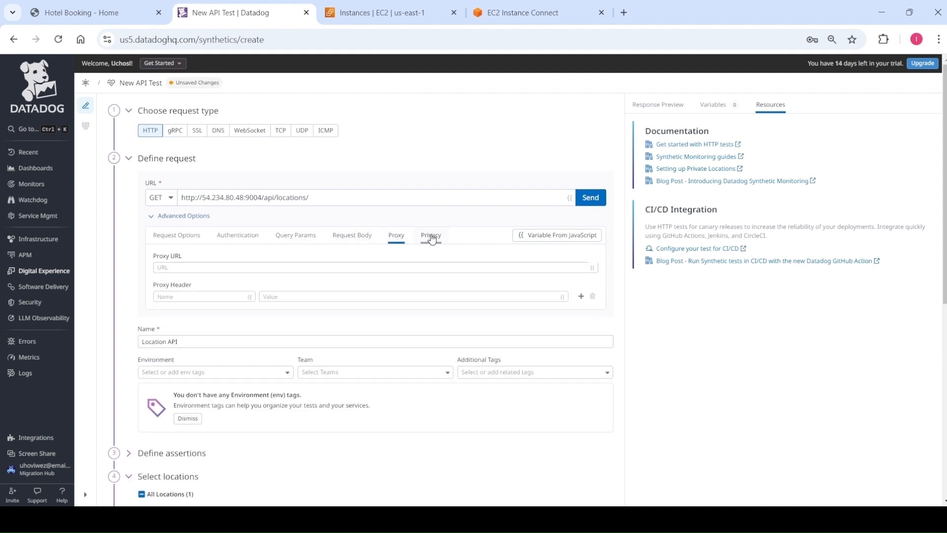
click(433, 239)
click(187, 235)
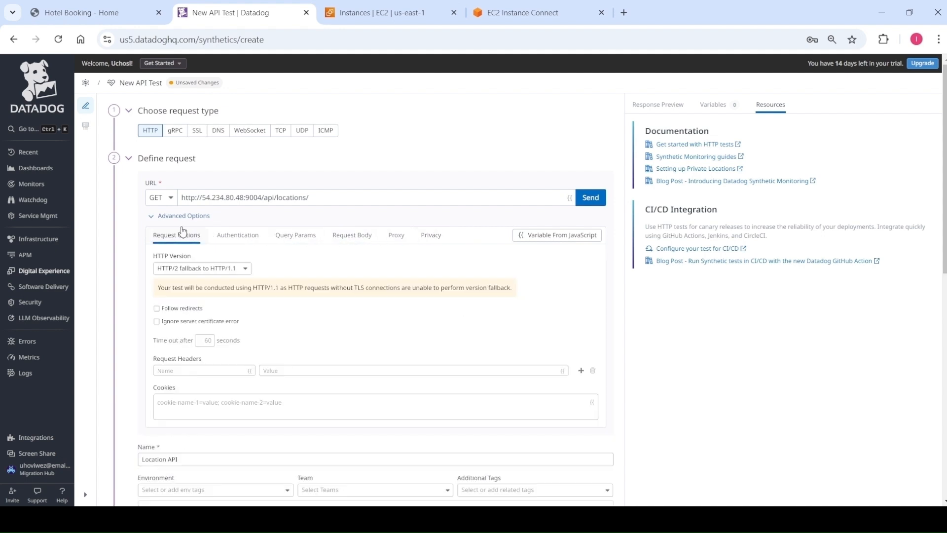
click(150, 219)
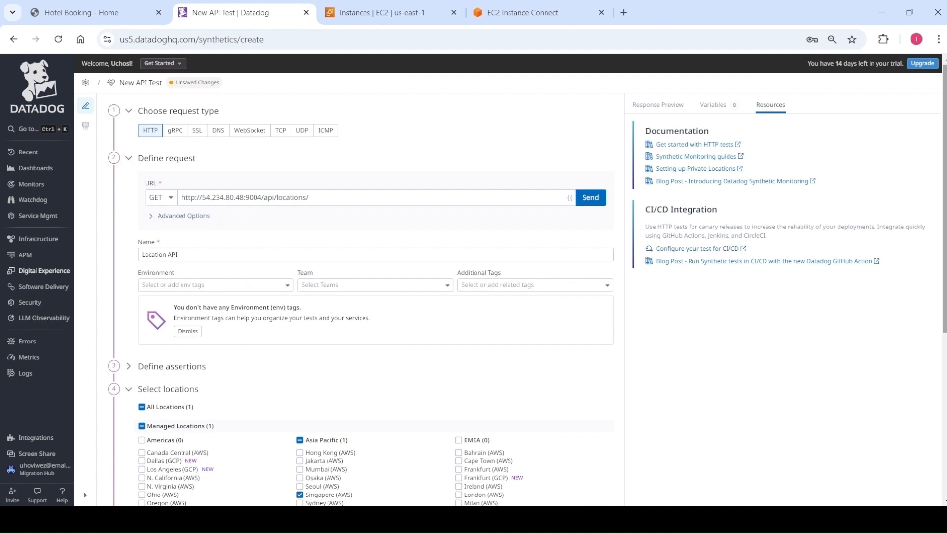
- Try to create the Location API test without defining any assertions
scroll(375, 296, down, 1)
scroll(360, 296, down, 3)
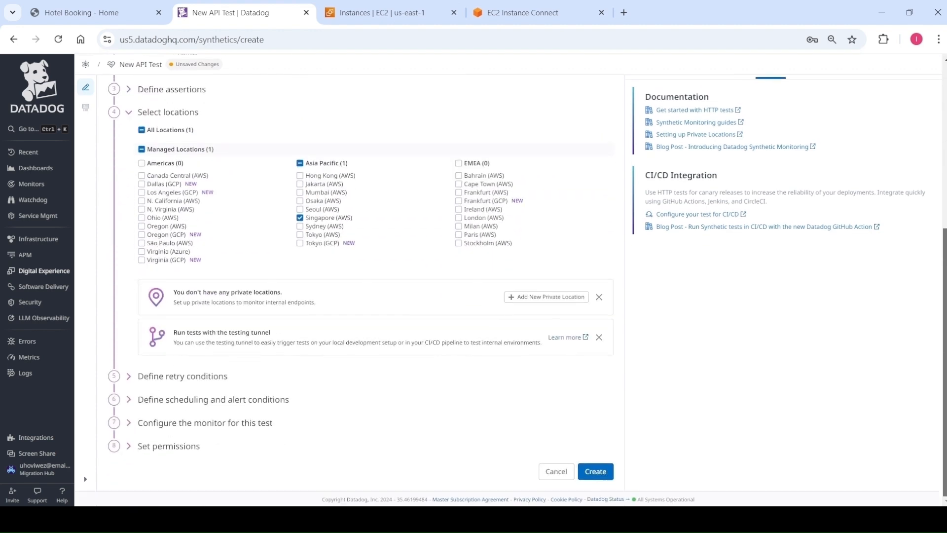
click(595, 471)
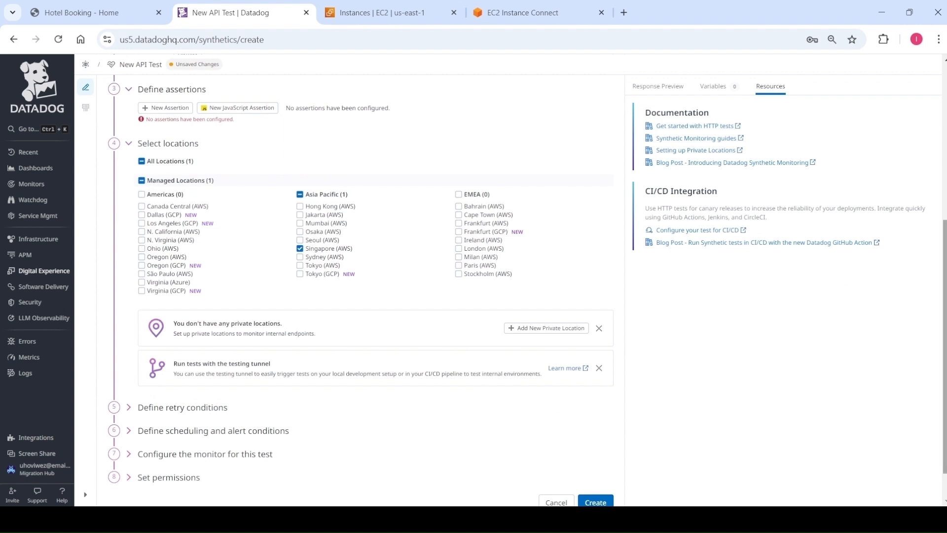
- Add an assertion to the Location API test requiring that the status code is 200
scroll(498, 249, up, 2)
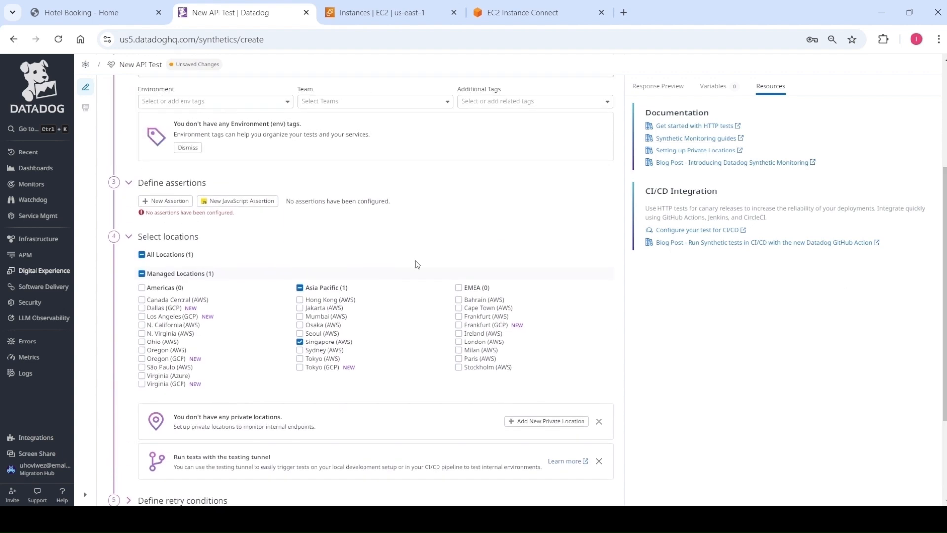
click(180, 203)
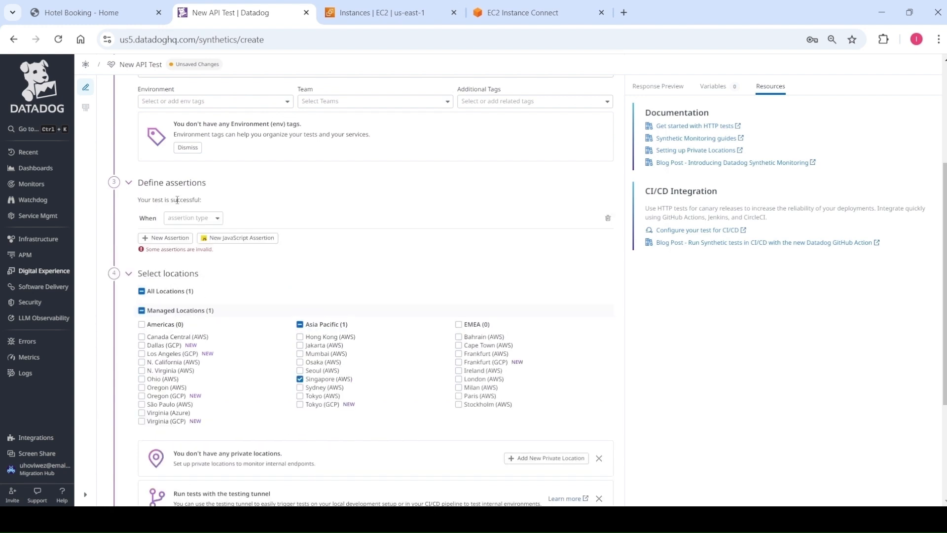
click(217, 220)
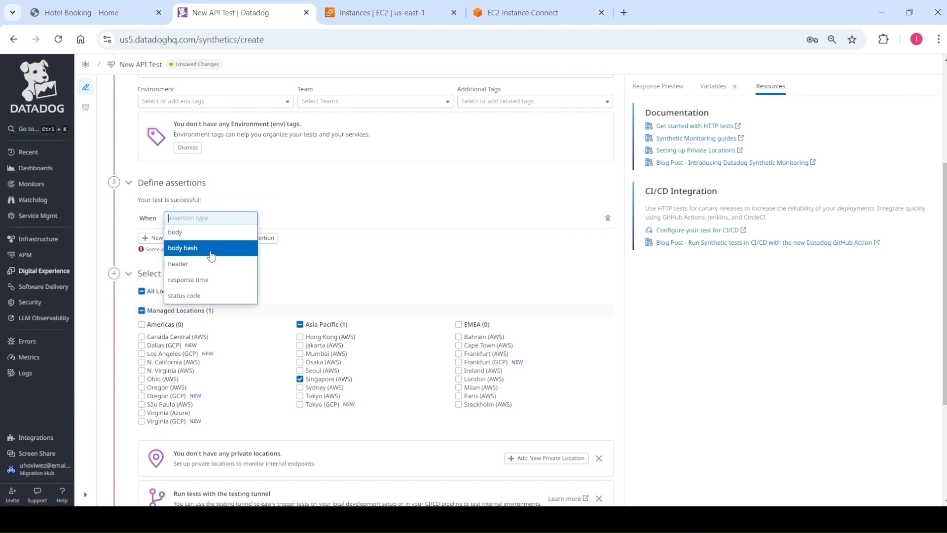
click(208, 297)
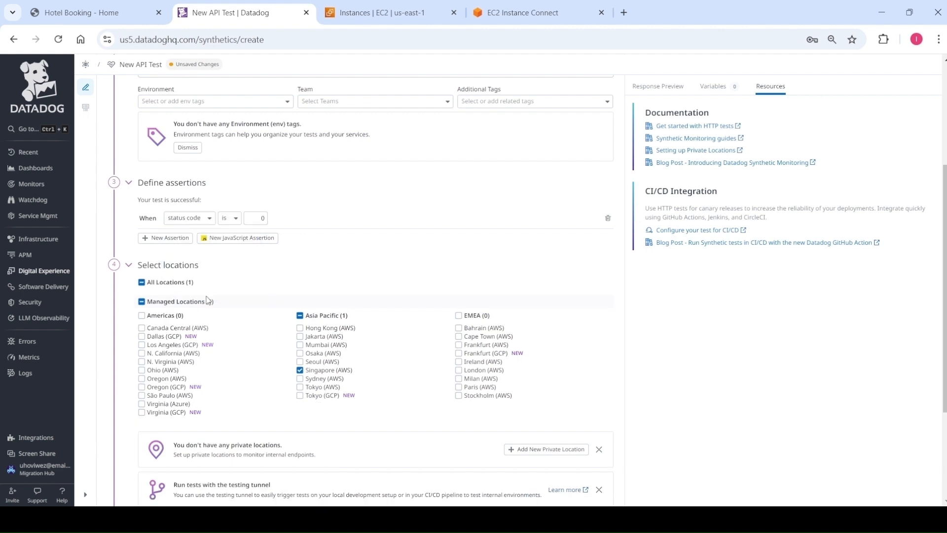
click(262, 218)
double_click(262, 218)
key(BackSpace)
text(200)
click(300, 215)
- Check the request and location settings, and create the Location API test
scroll(945, 286, up, 4)
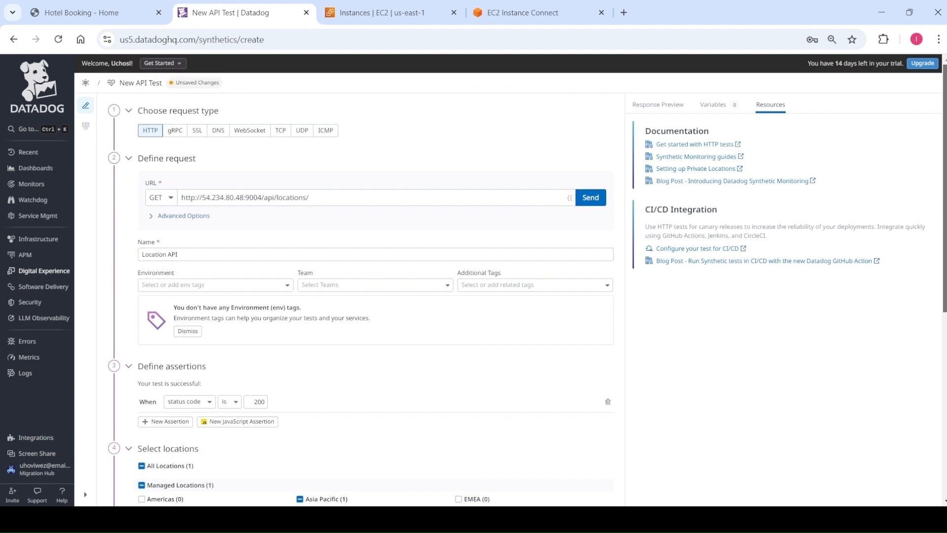
scroll(945, 286, down, 2)
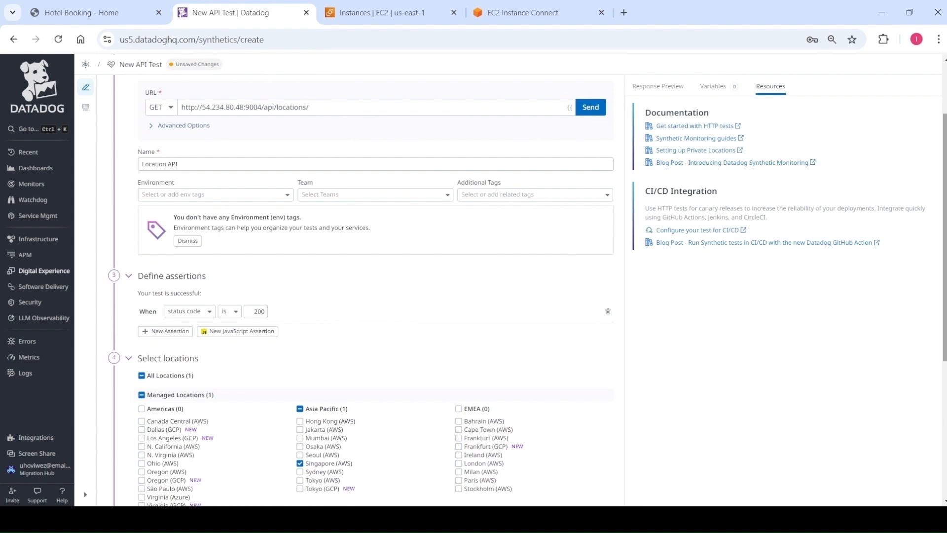
scroll(944, 286, down, 5)
click(594, 475)
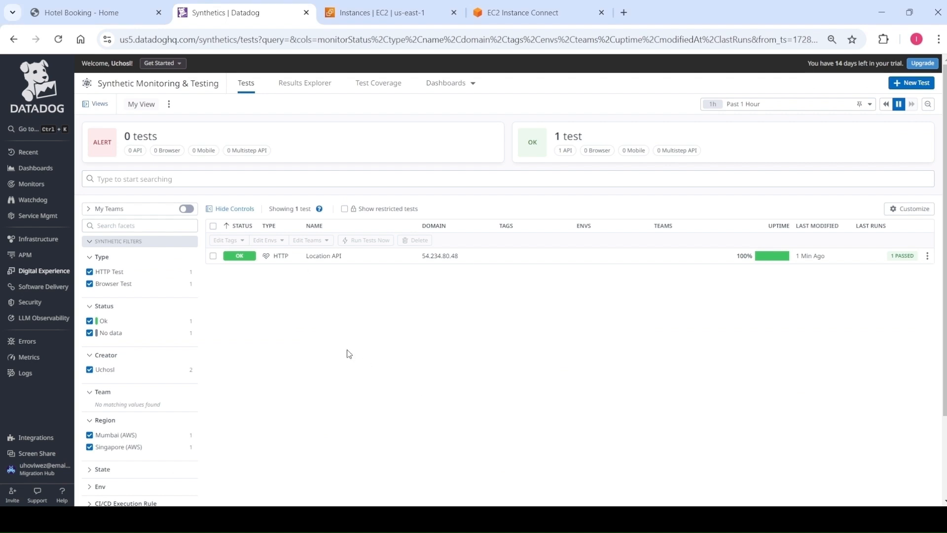
- Examine the Location API test's properties, uptime history, test runs and available management actions, and return to the tests list
click(357, 258)
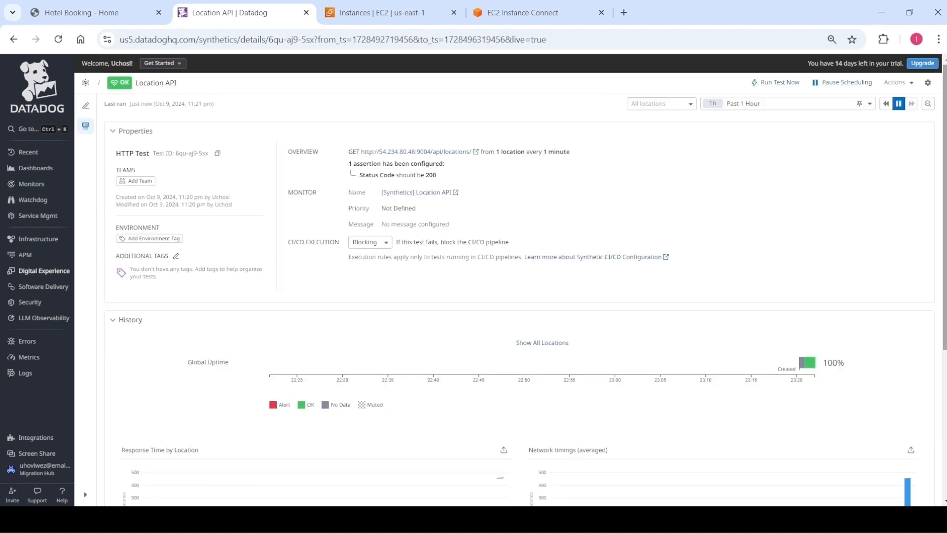
scroll(510, 279, down, 5)
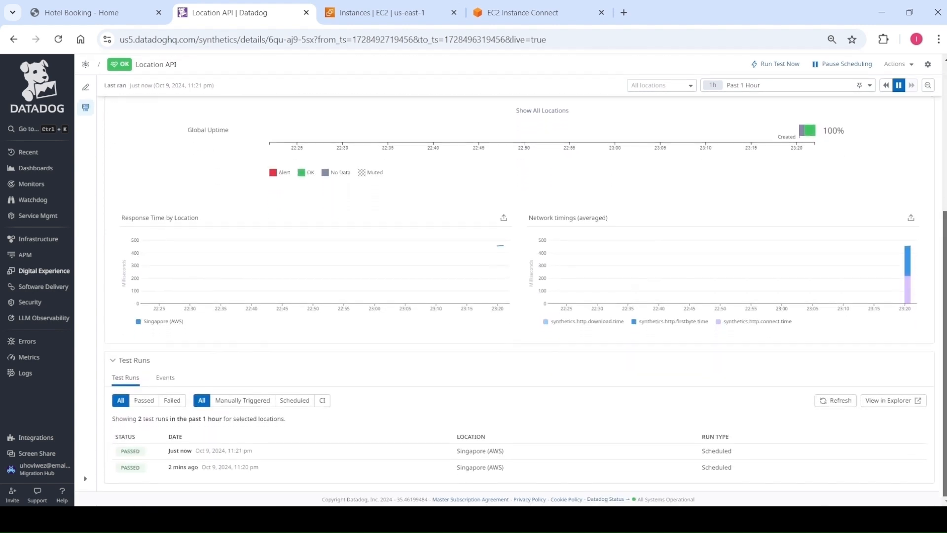
scroll(933, 77, up, 5)
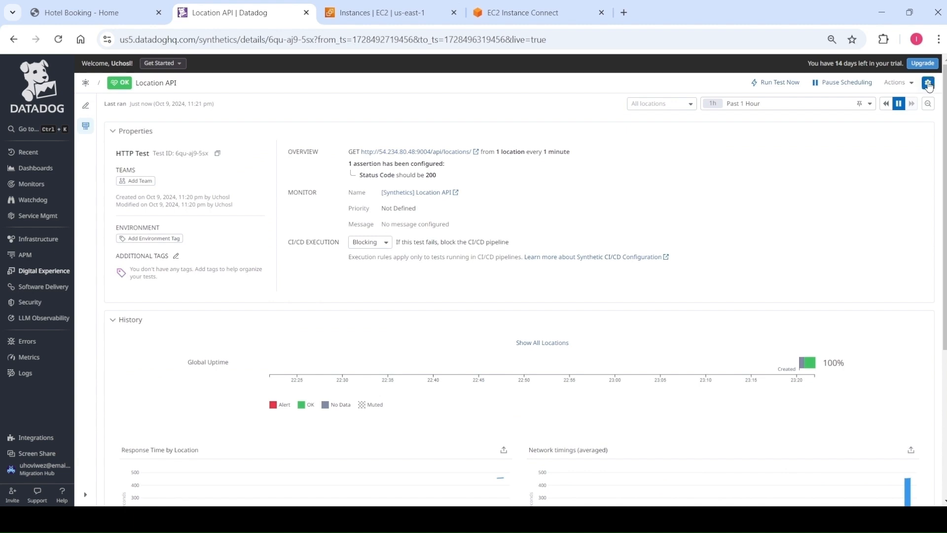
click(928, 84)
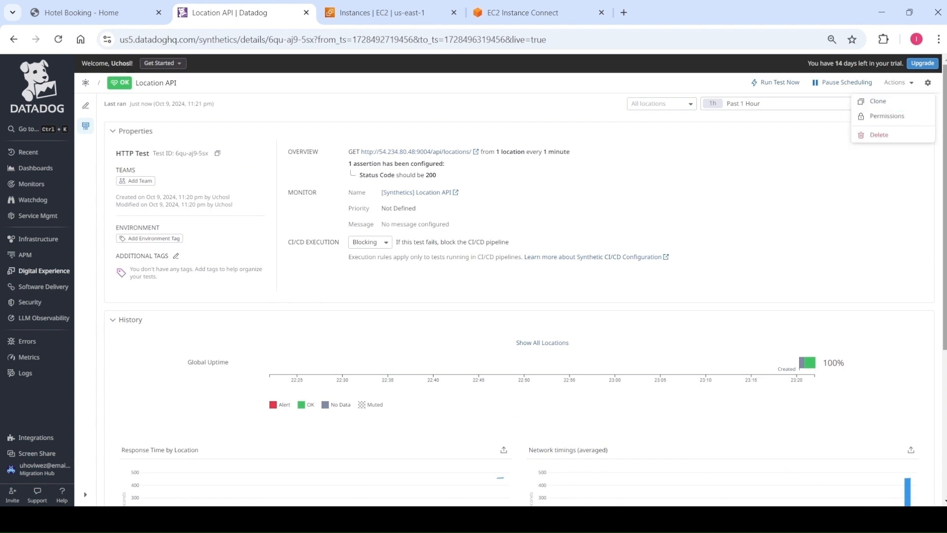
click(944, 143)
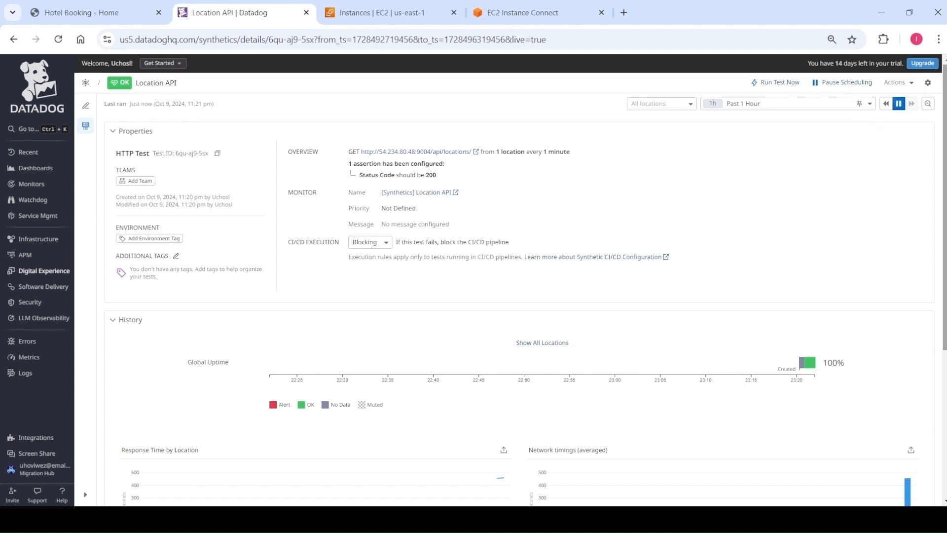
click(912, 82)
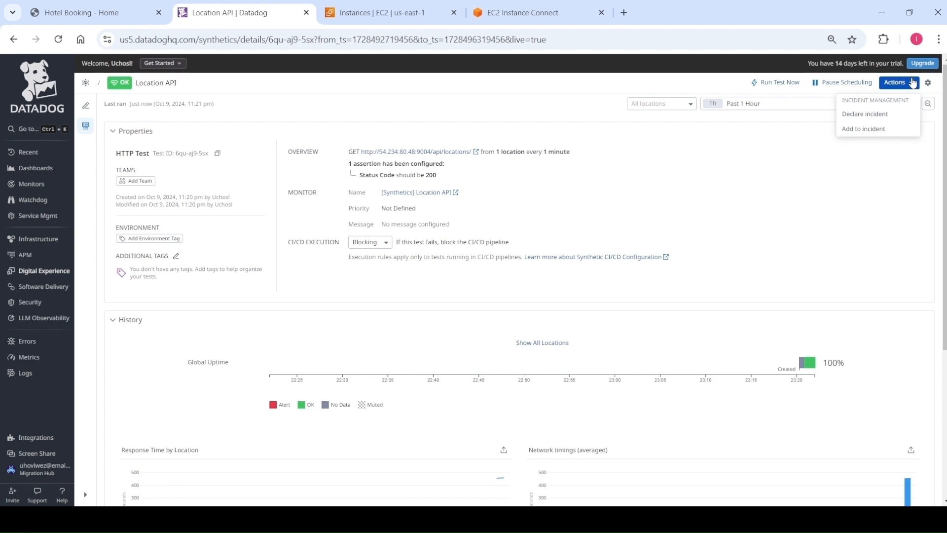
click(745, 184)
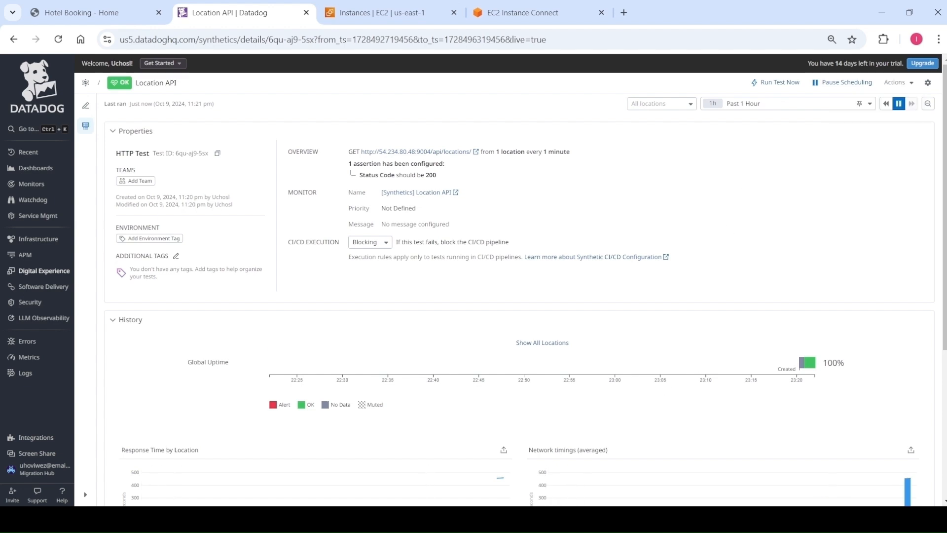
click(495, 519)
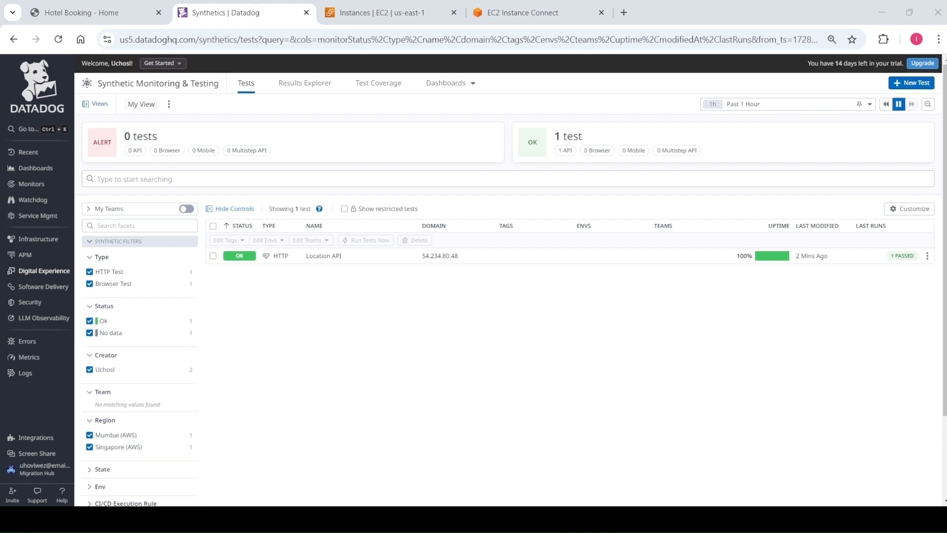
- Open the Location API test for editing, review its retry, scheduling, monitor and permission settings, and leave without saving
click(928, 256)
click(883, 308)
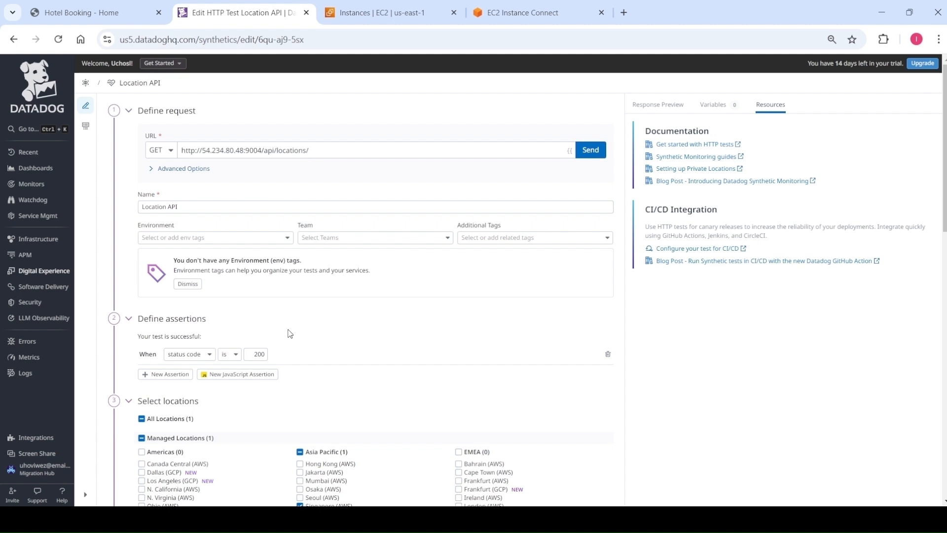
scroll(943, 148, down, 3)
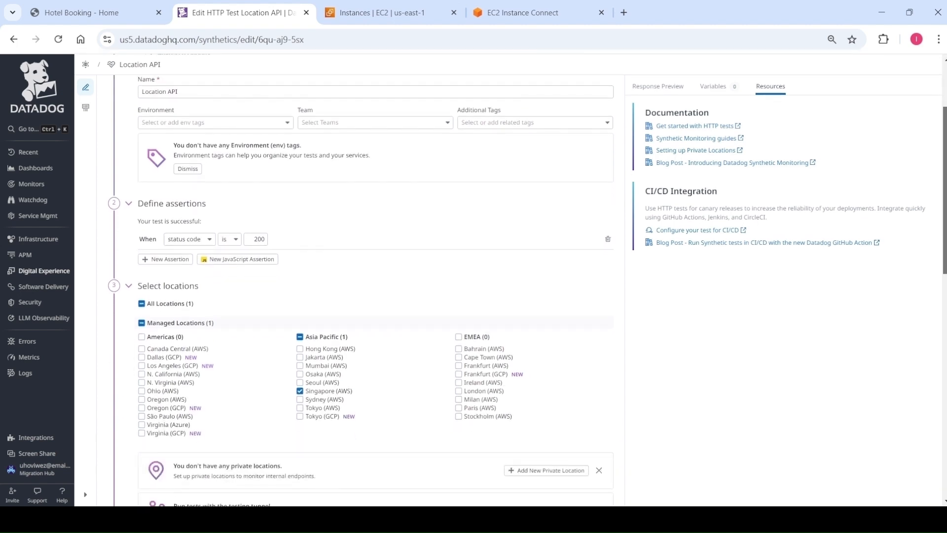
scroll(528, 286, down, 1)
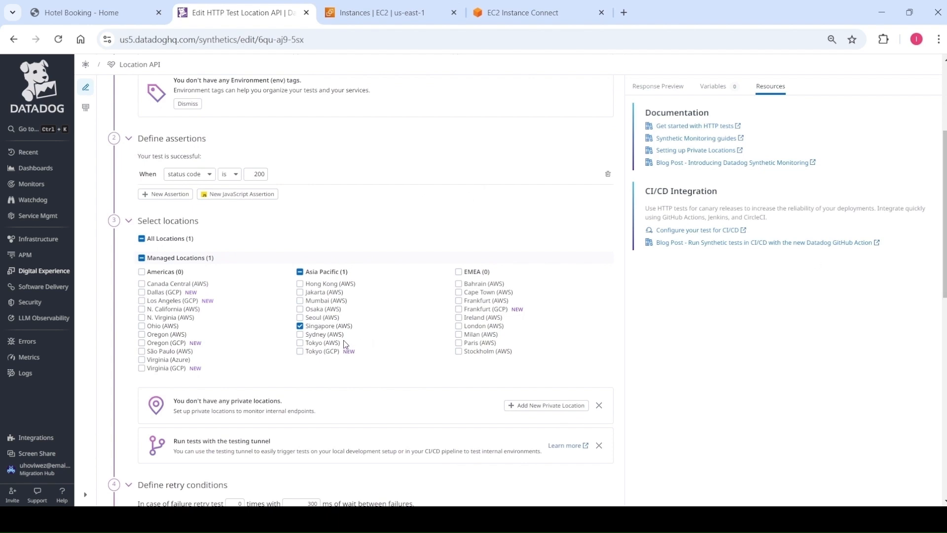
scroll(606, 487, down, 3)
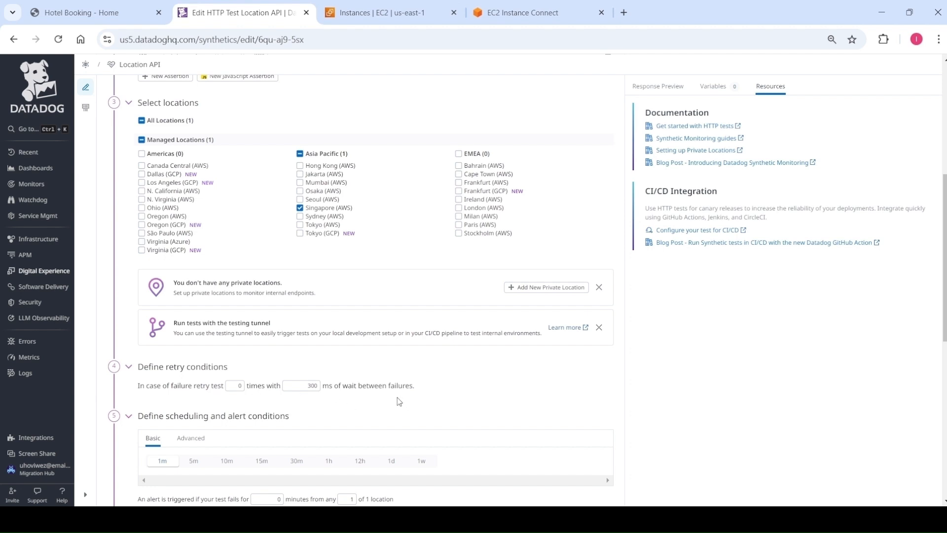
scroll(446, 403, down, 4)
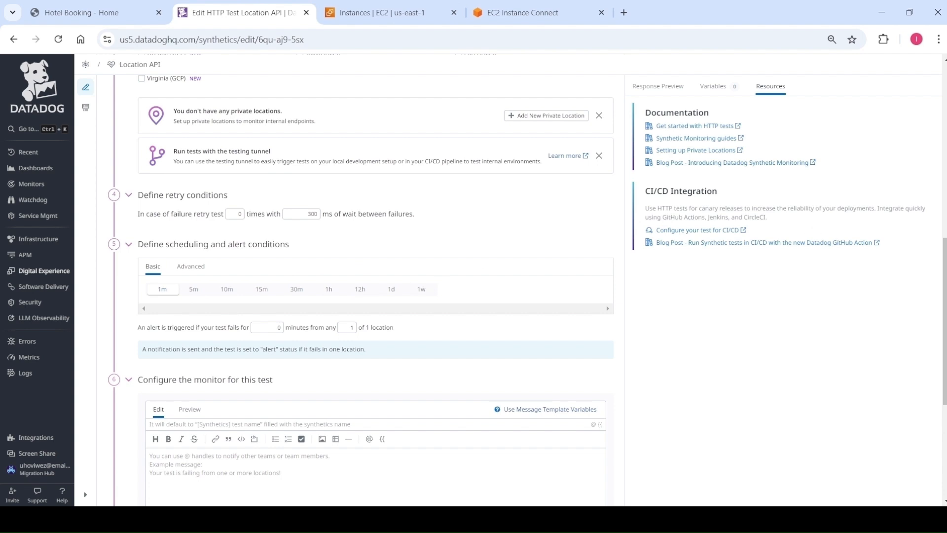
scroll(374, 296, down, 2)
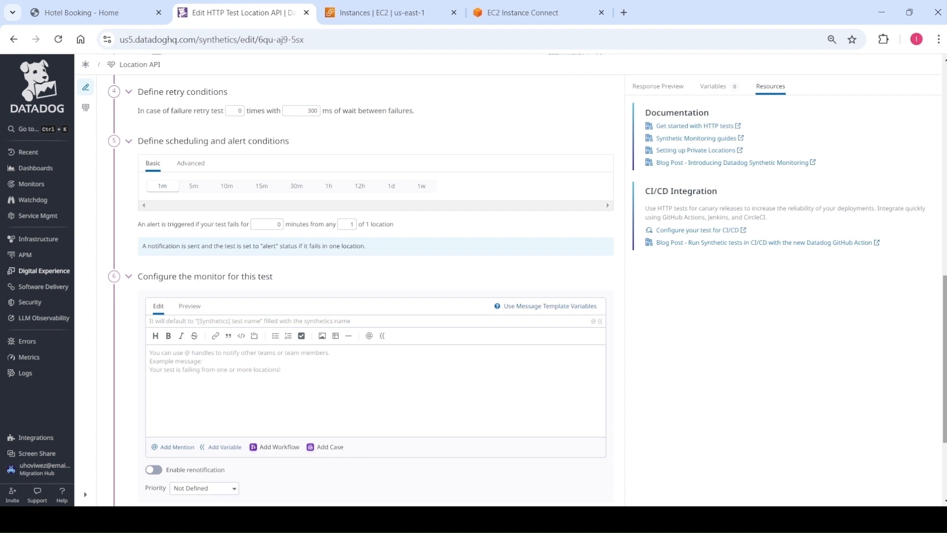
scroll(885, 398, down, 3)
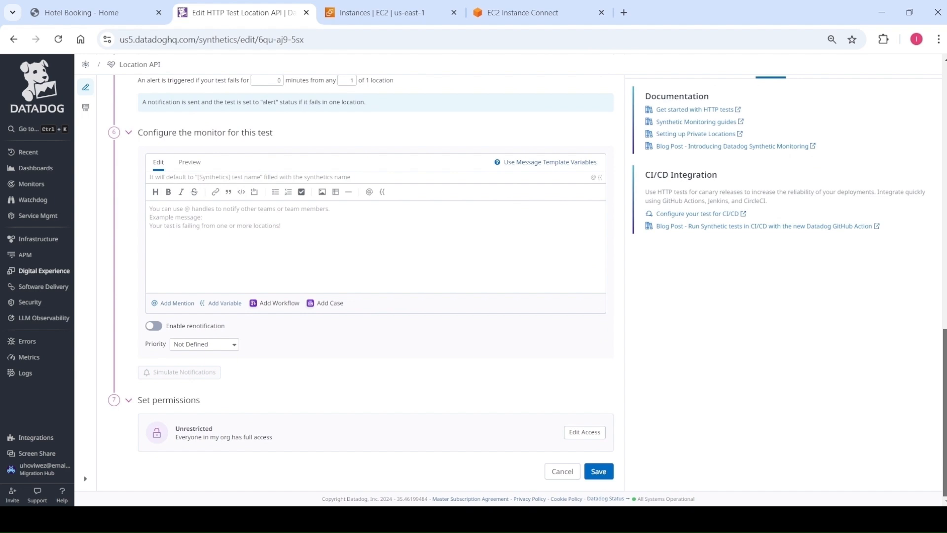
click(563, 473)
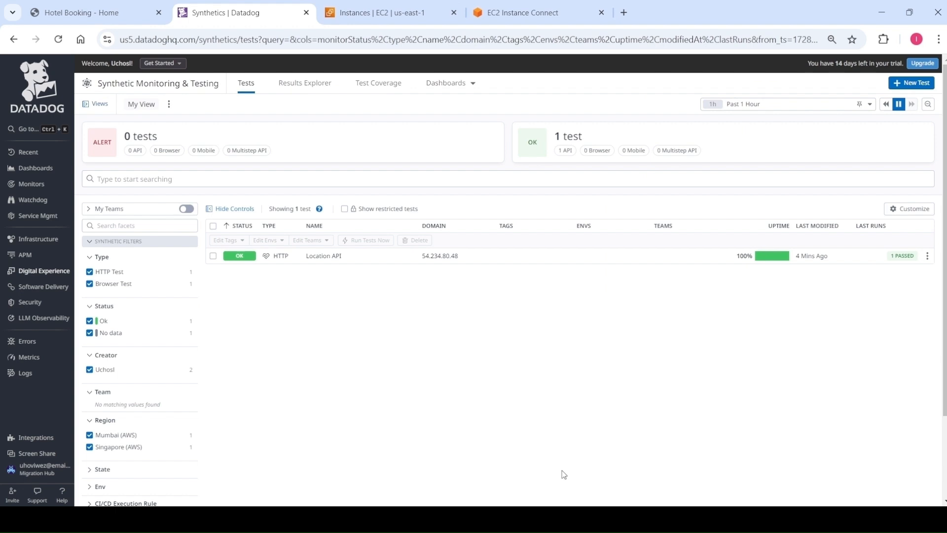
click(916, 84)
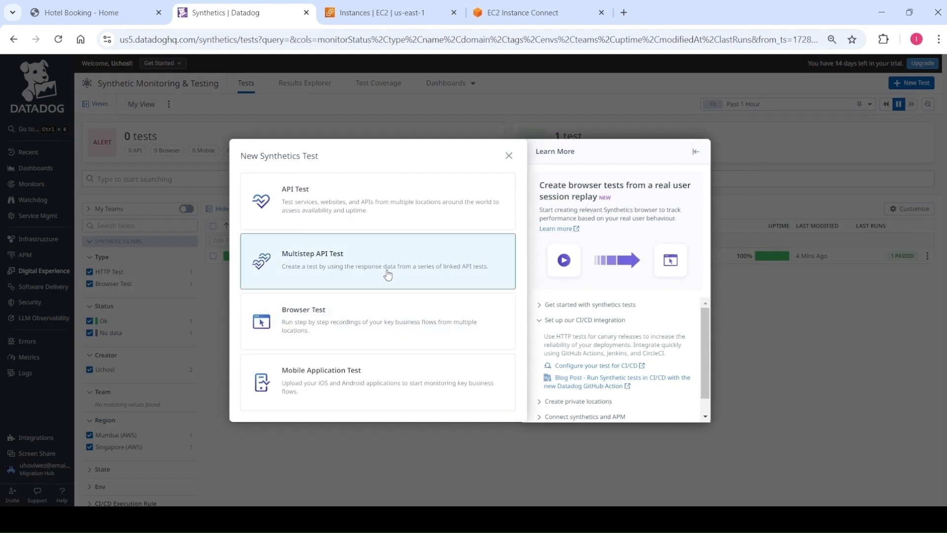
click(385, 330)
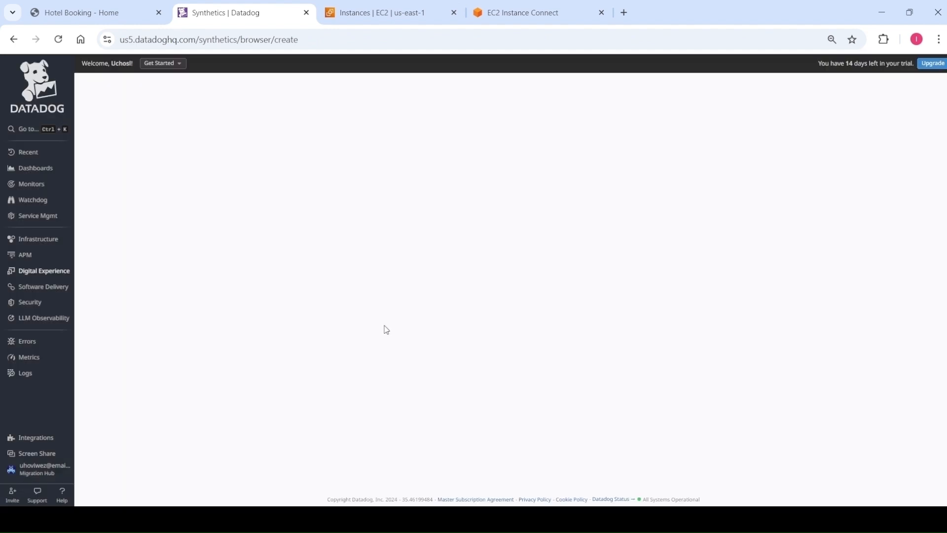
click(91, 15)
click(285, 44)
key(ctrl+c)
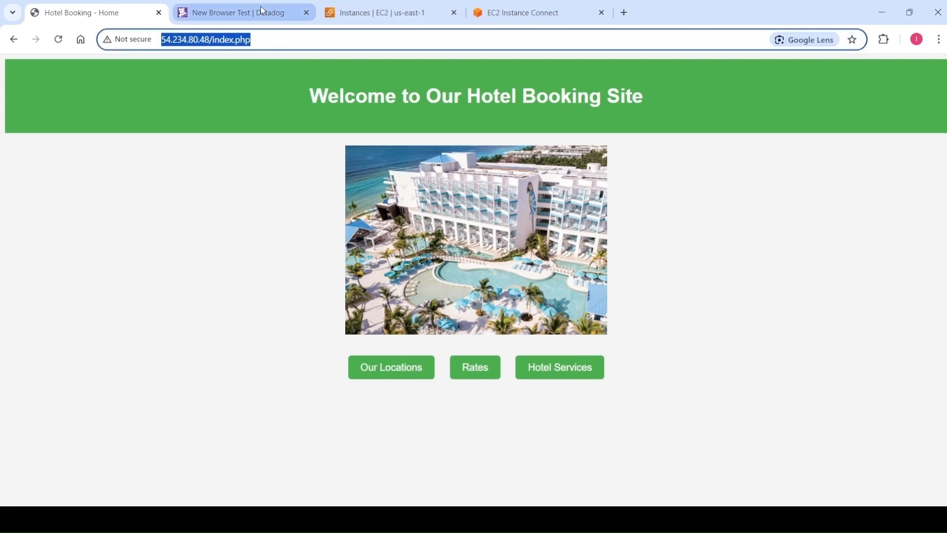
click(241, 13)
click(224, 153)
triple_click(225, 153)
key(ctrl+v)
click(297, 181)
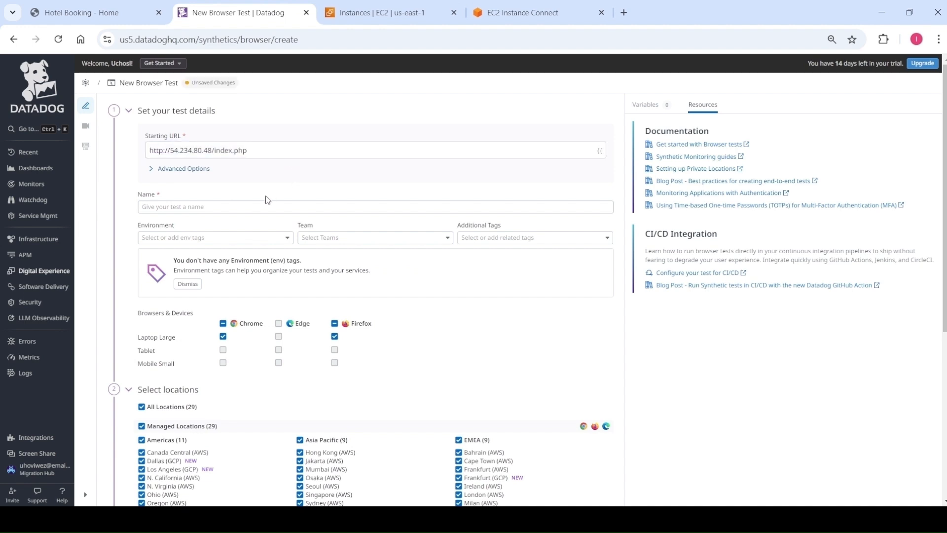
- Name the browser test "Hotel Site" and restrict its test locations to Singapore (AWS) only
click(257, 207)
text(Hotel PSite)
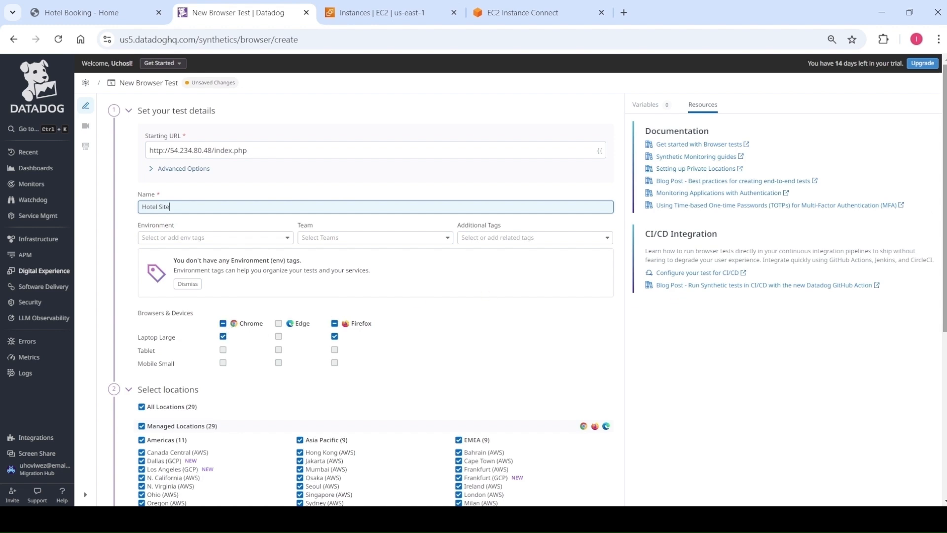
scroll(315, 247, down, 2)
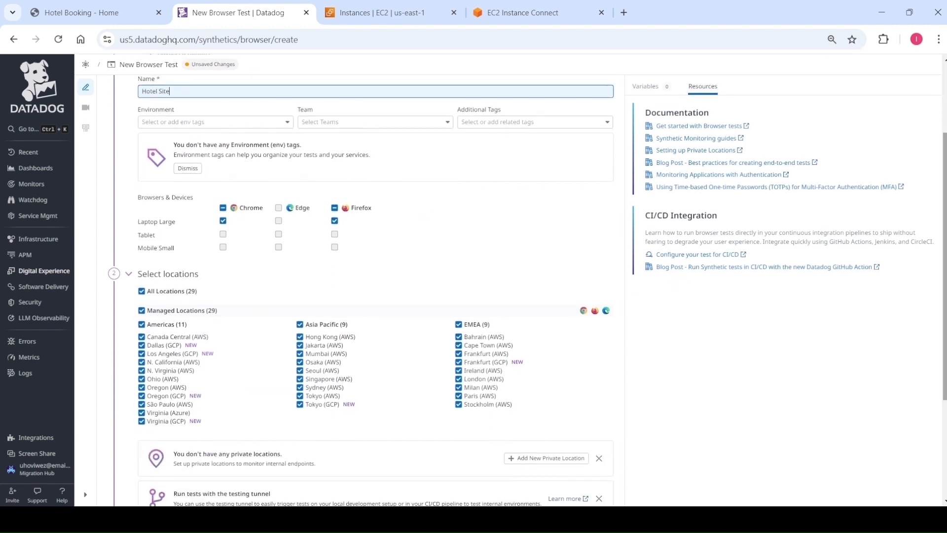
click(141, 291)
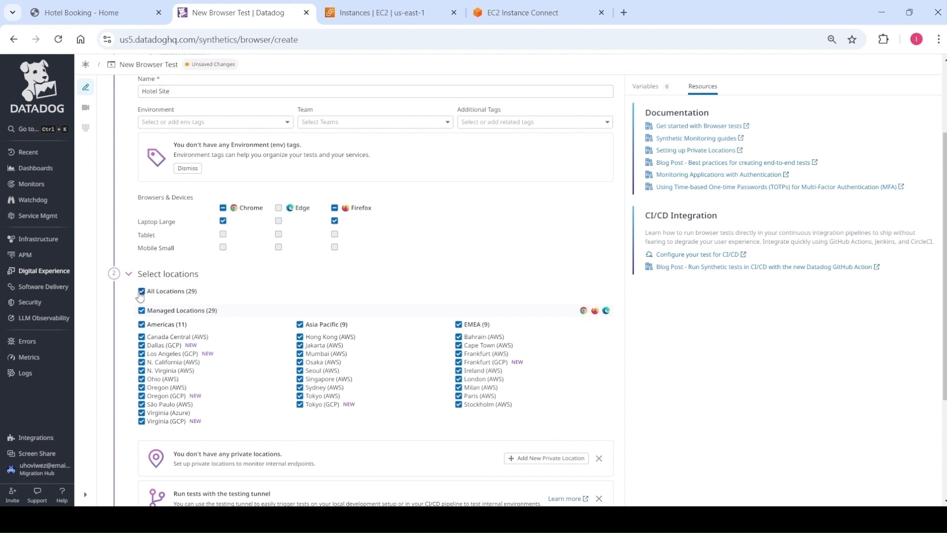
click(300, 379)
- Save the Hotel Site browser test and proceed to its step recording
scroll(305, 384, down, 2)
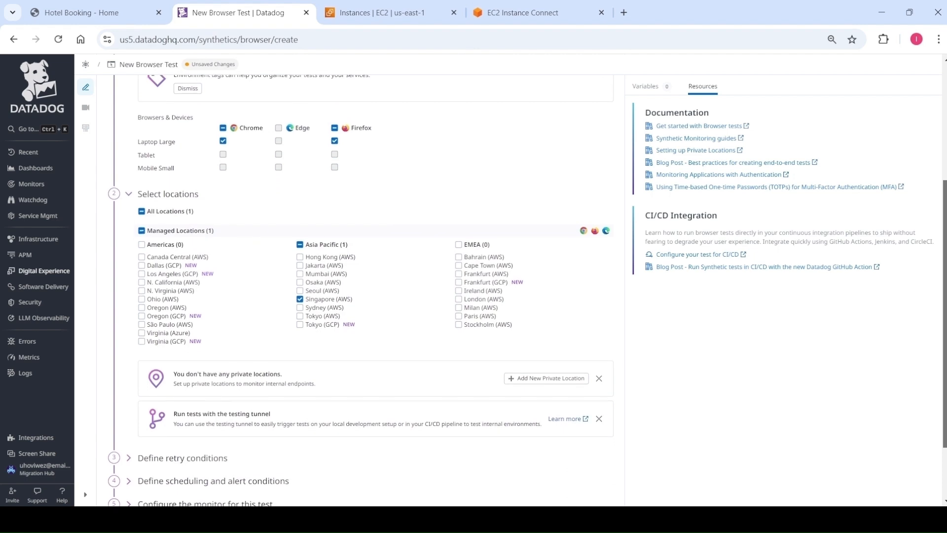
scroll(527, 290, down, 2)
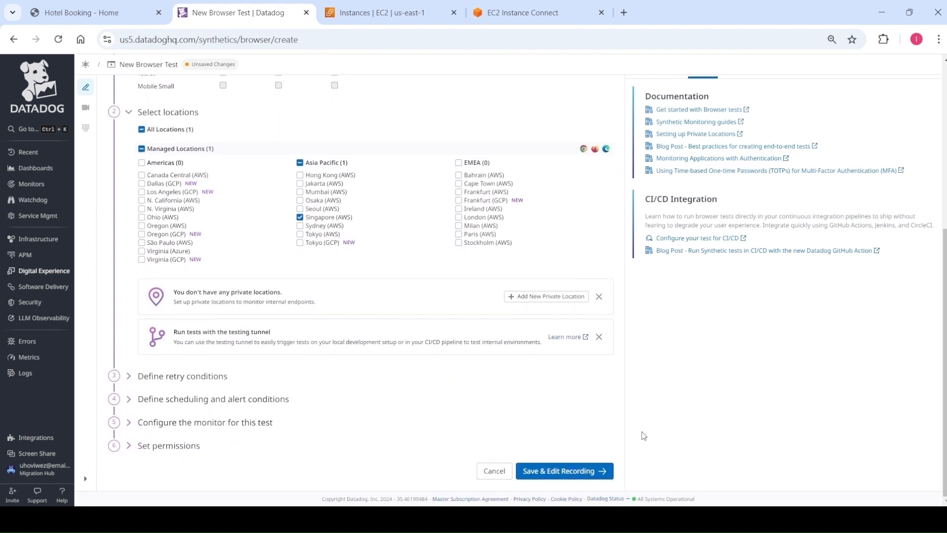
click(552, 471)
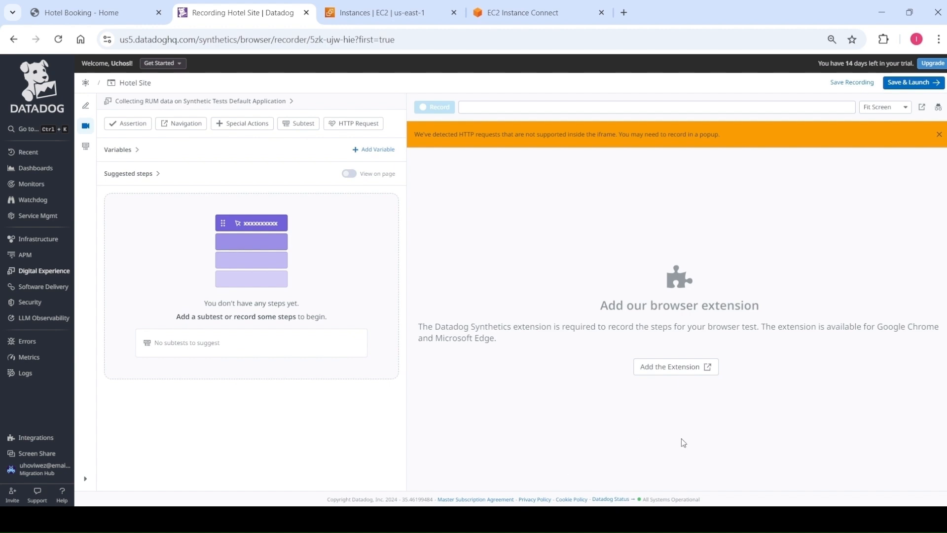
- Add the required Datadog test recorder extension to Chrome from the Chrome Web Store
click(684, 368)
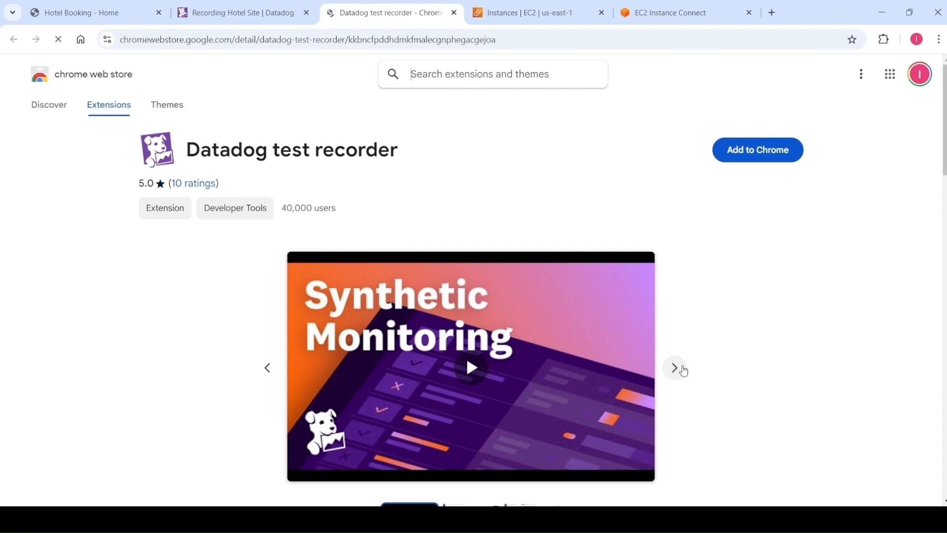
click(768, 153)
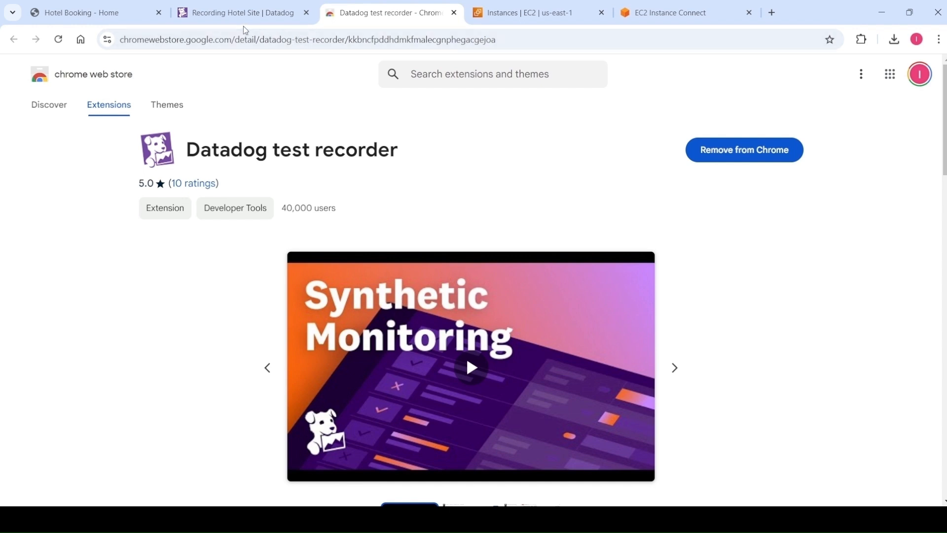
- Switch back to the Hotel Site recorder in Datadog, reload it, and open the hotel website in a popup for recording
click(231, 14)
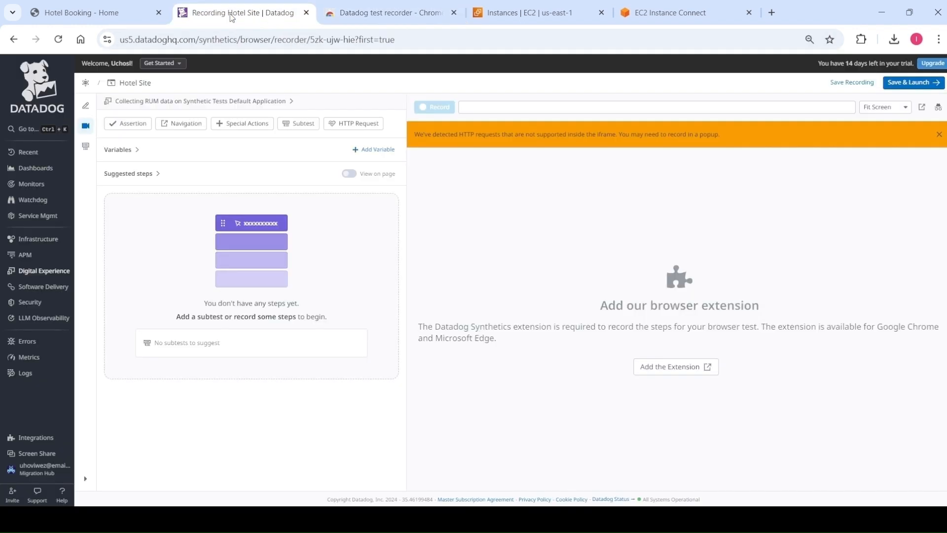
click(57, 43)
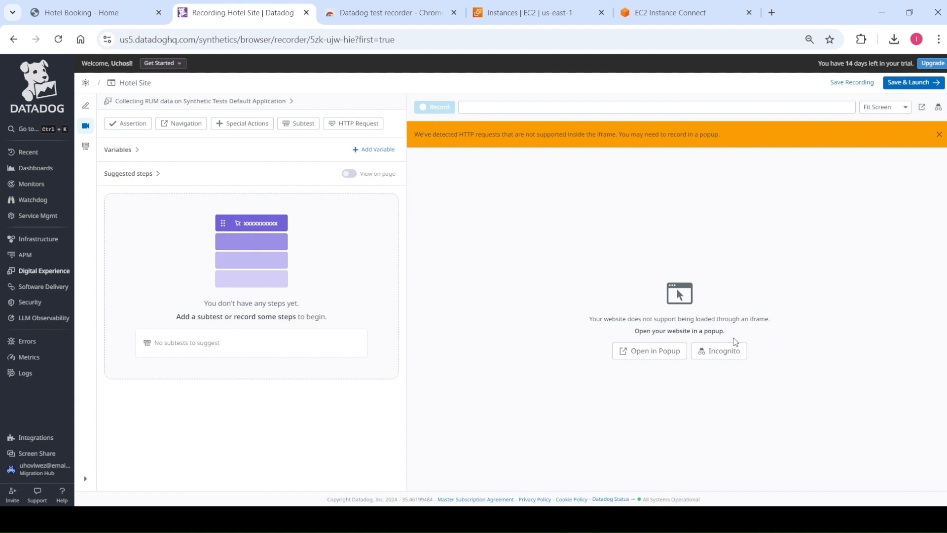
click(642, 359)
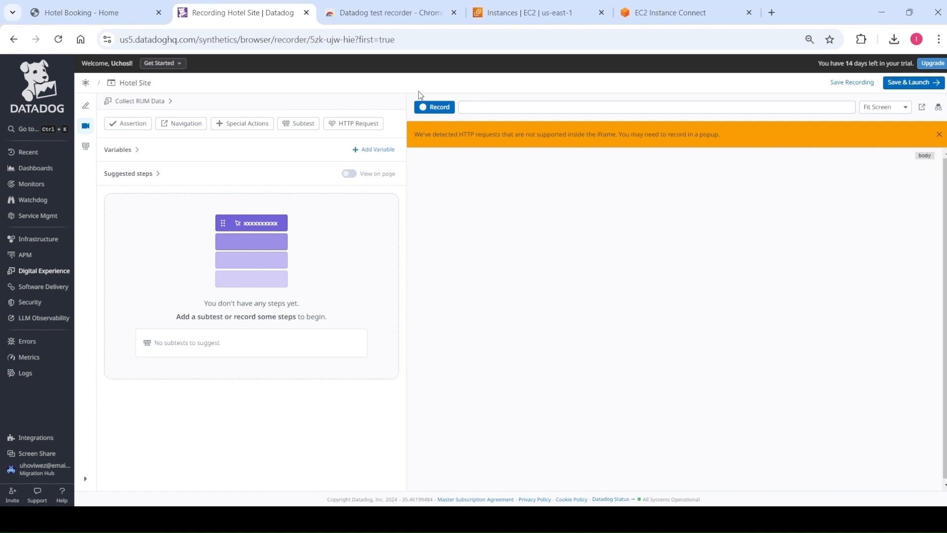
- Record visits to the Our Locations, Home, Rates and Home links as test steps, and save and launch the test
click(436, 108)
click(524, 442)
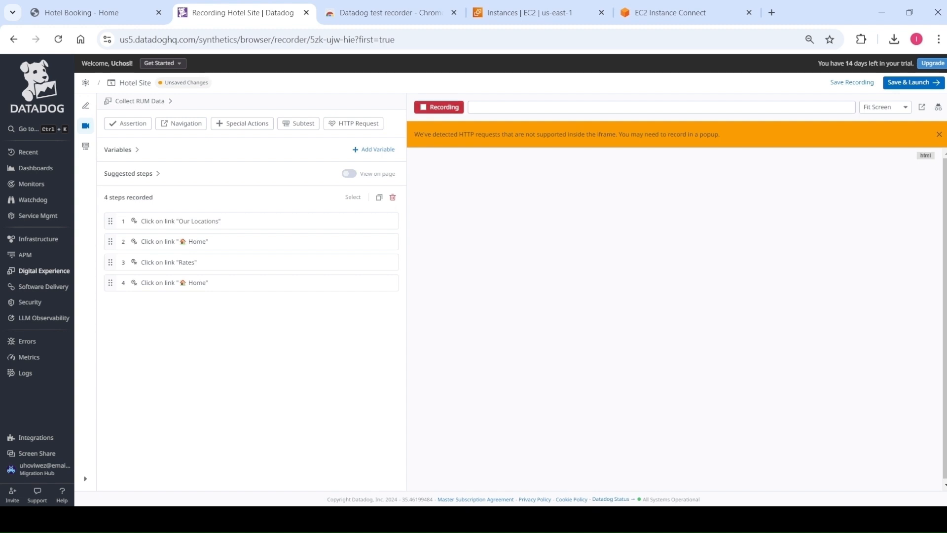
click(500, 519)
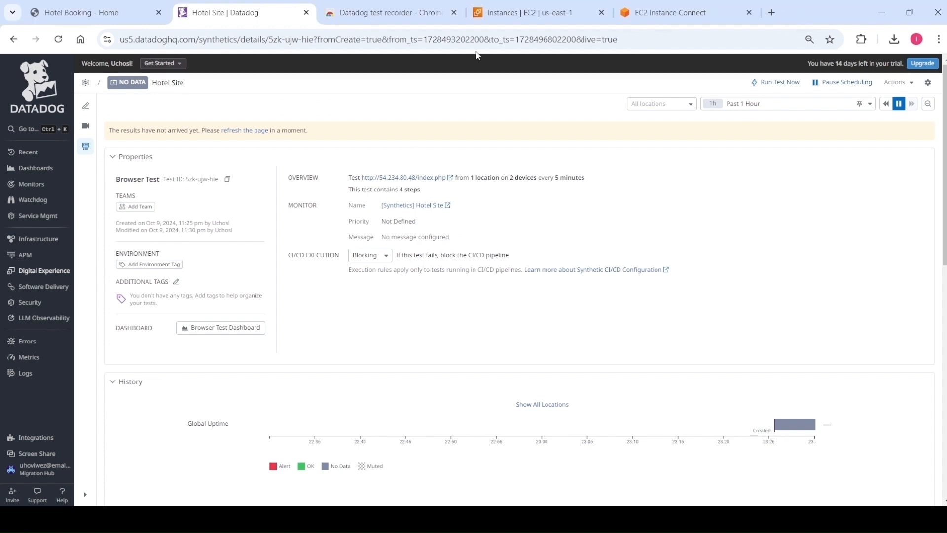
- Refresh the Hotel Site test results and return to the list of synthetic tests
click(57, 41)
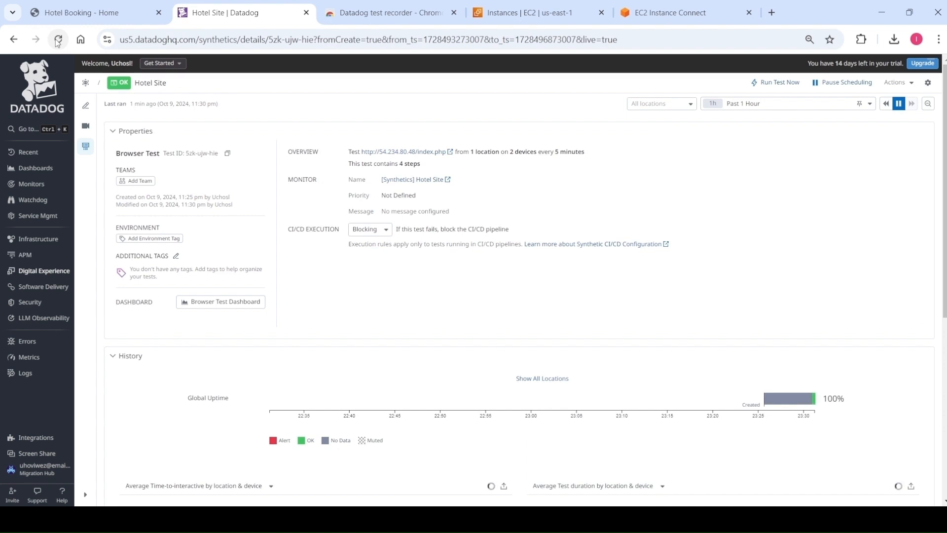
click(83, 85)
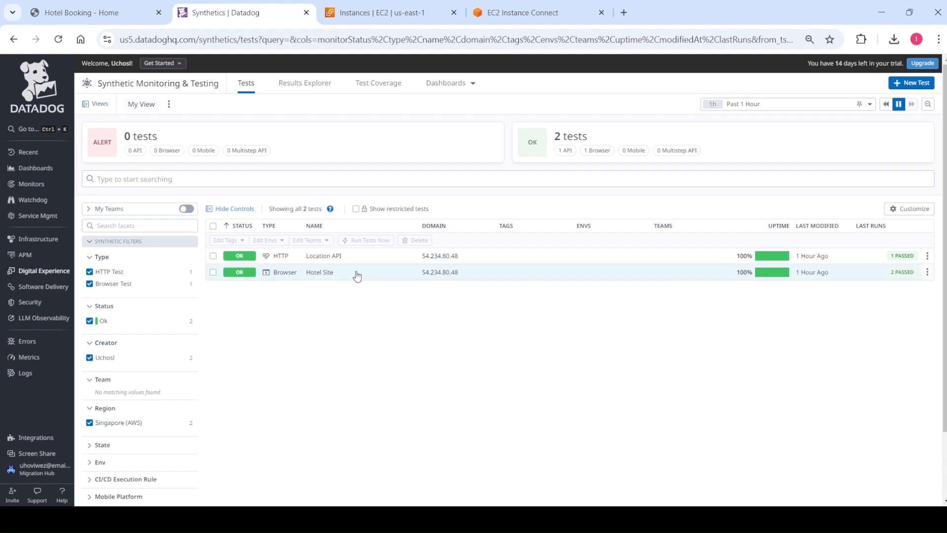
- View the Hotel Site test's details and its linked Synthetics monitor, and go back to the tests list
click(357, 275)
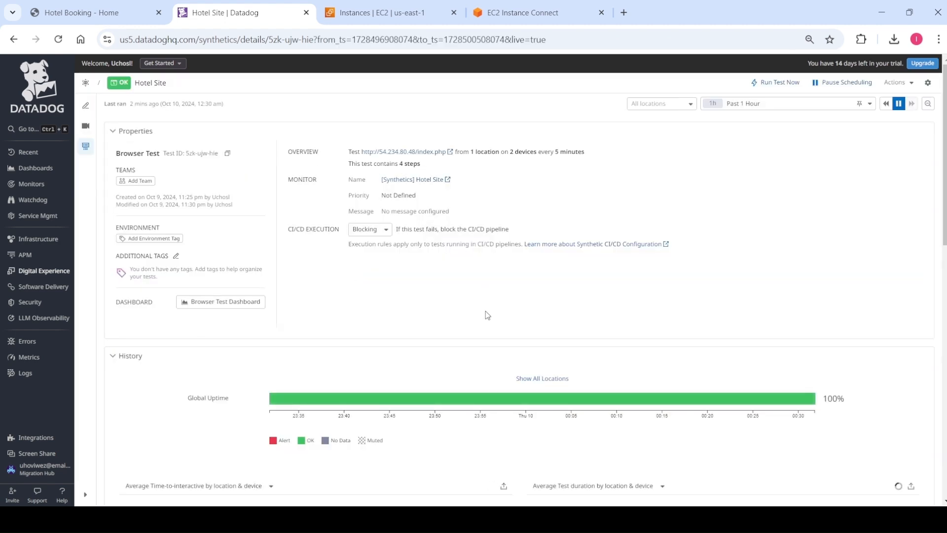
click(928, 82)
click(412, 179)
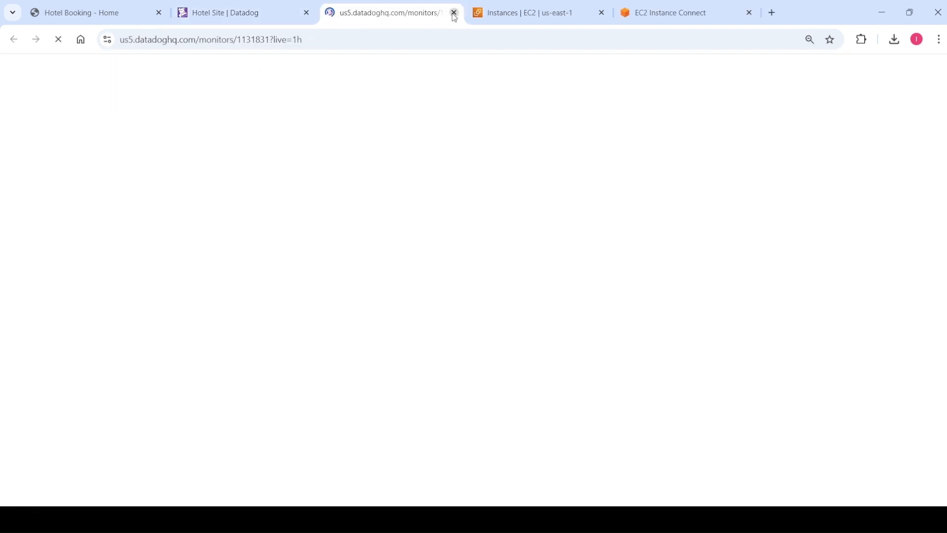
click(454, 13)
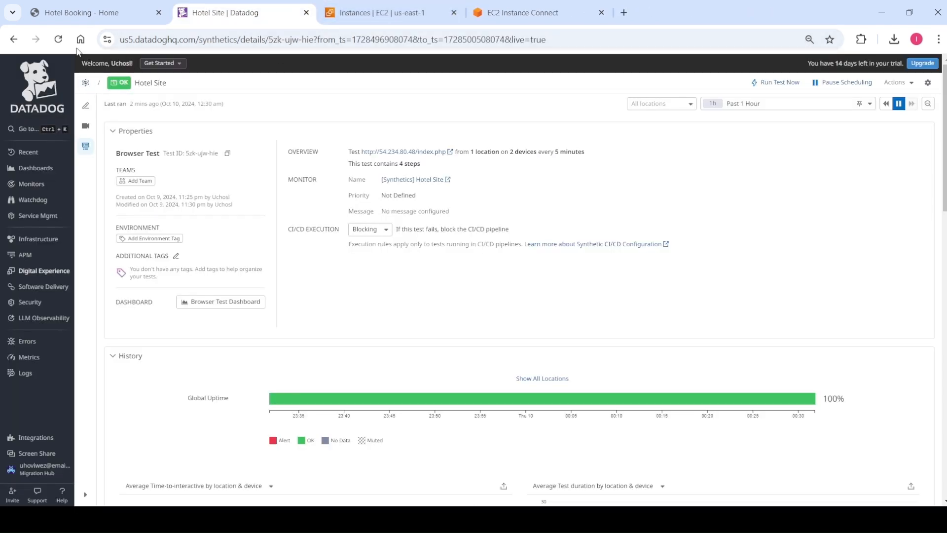
click(87, 84)
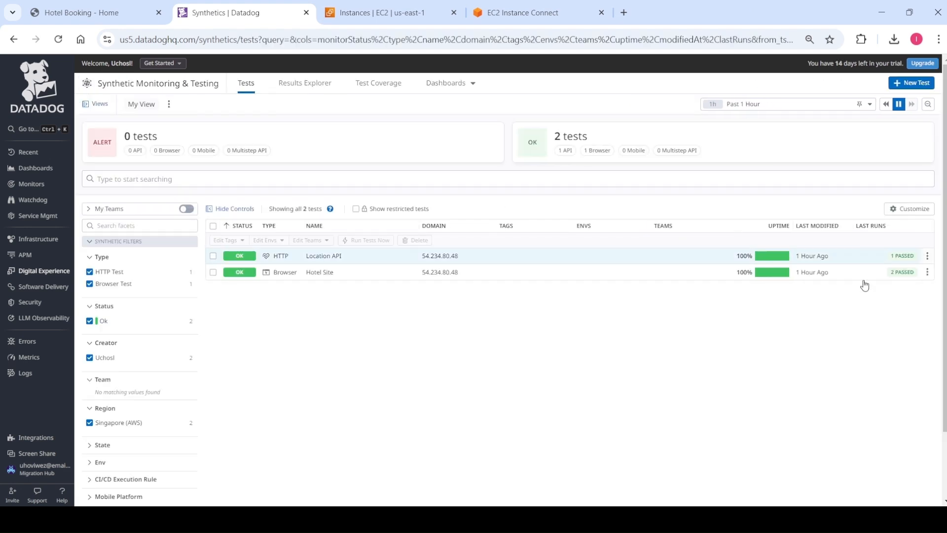
- Open the Hotel Site test for editing and review its advanced options, devices, locations, retry, scheduling and monitor settings before leaving the editor
click(928, 275)
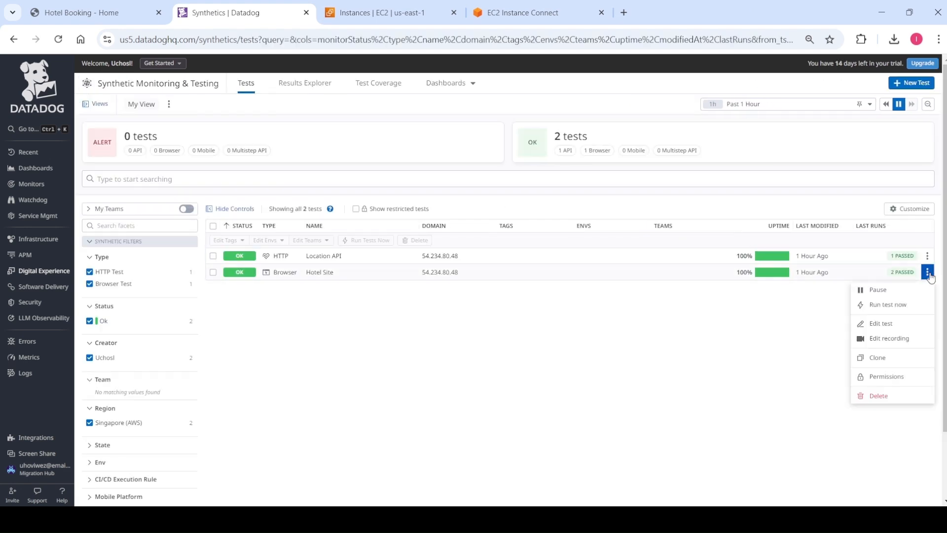
click(889, 328)
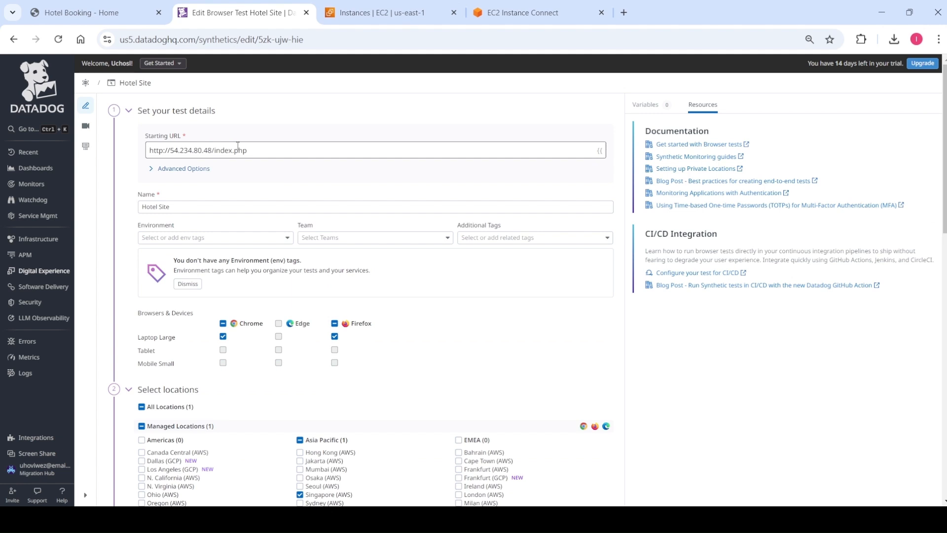
click(155, 171)
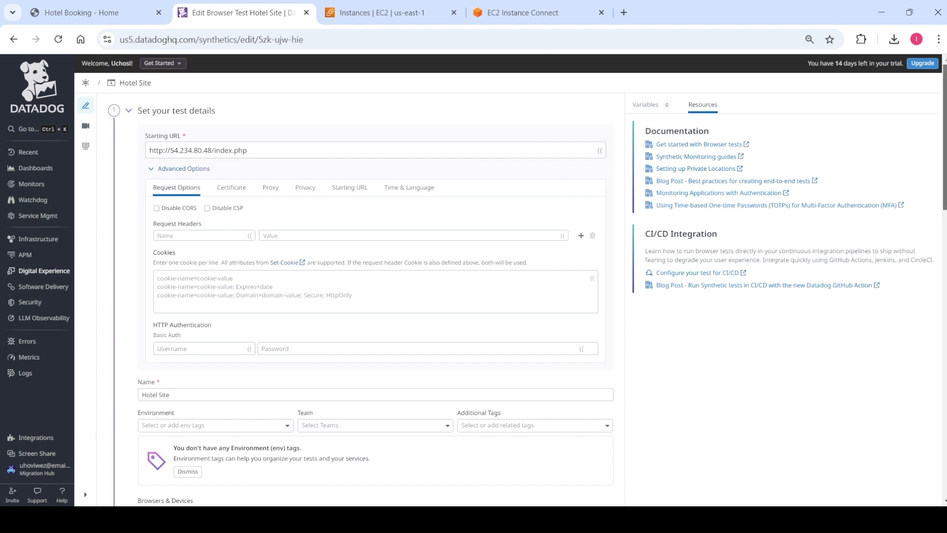
scroll(345, 205, down, 3)
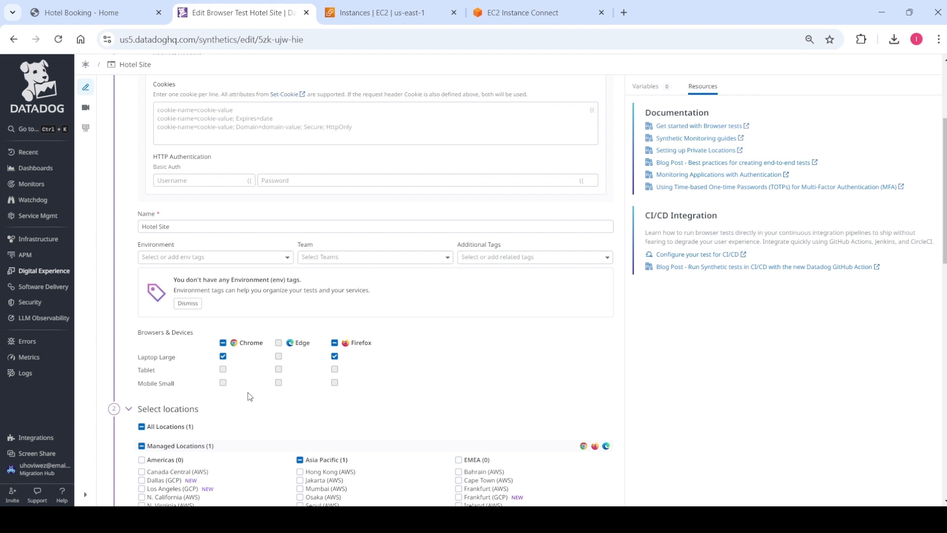
scroll(685, 281, down, 3)
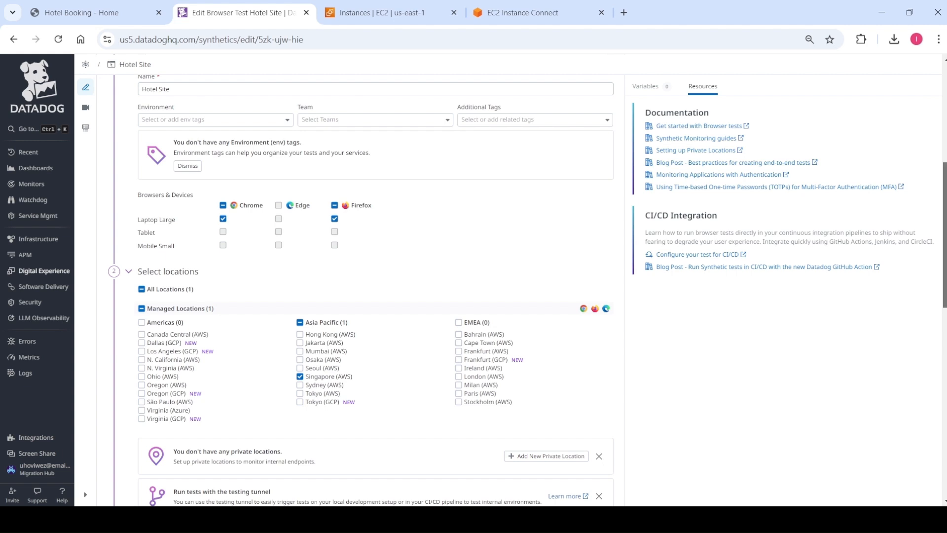
scroll(588, 303, down, 5)
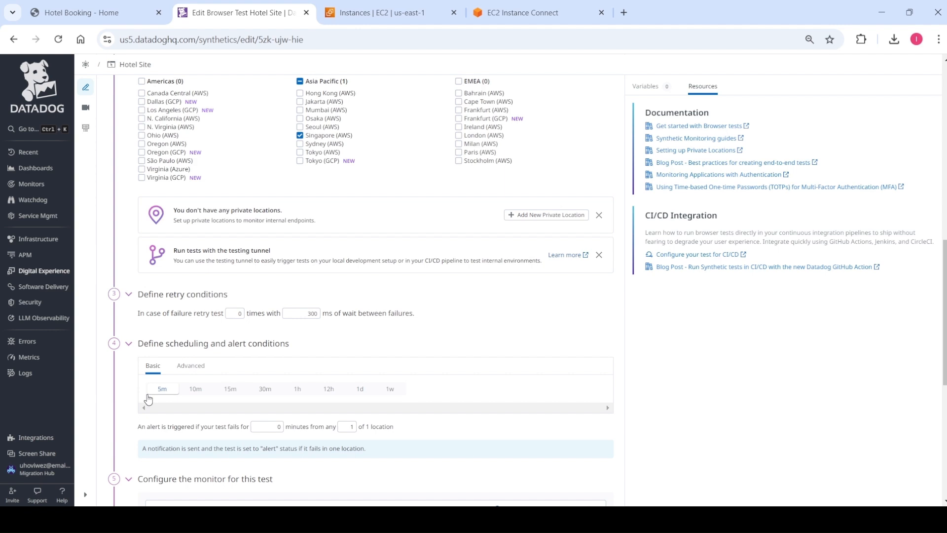
scroll(859, 301, down, 2)
scroll(375, 276, down, 4)
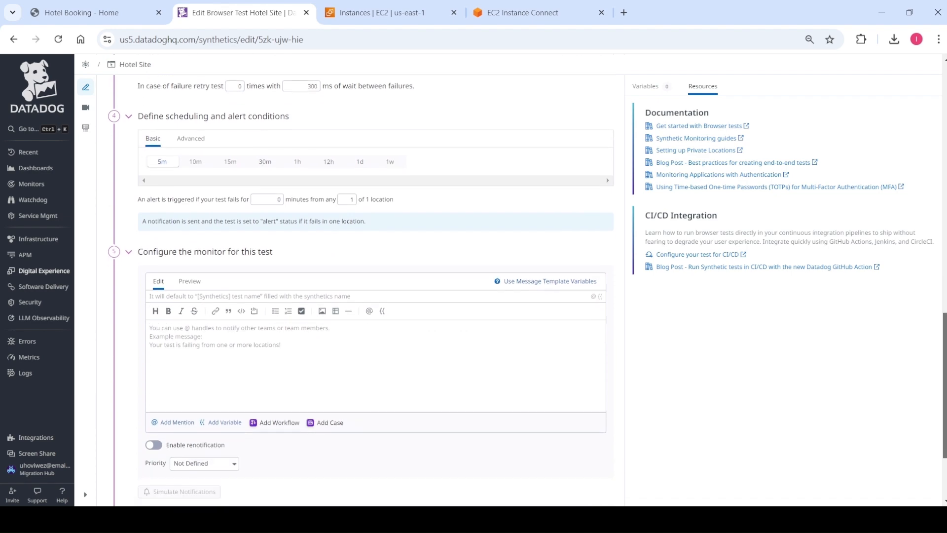
scroll(374, 291, up, 15)
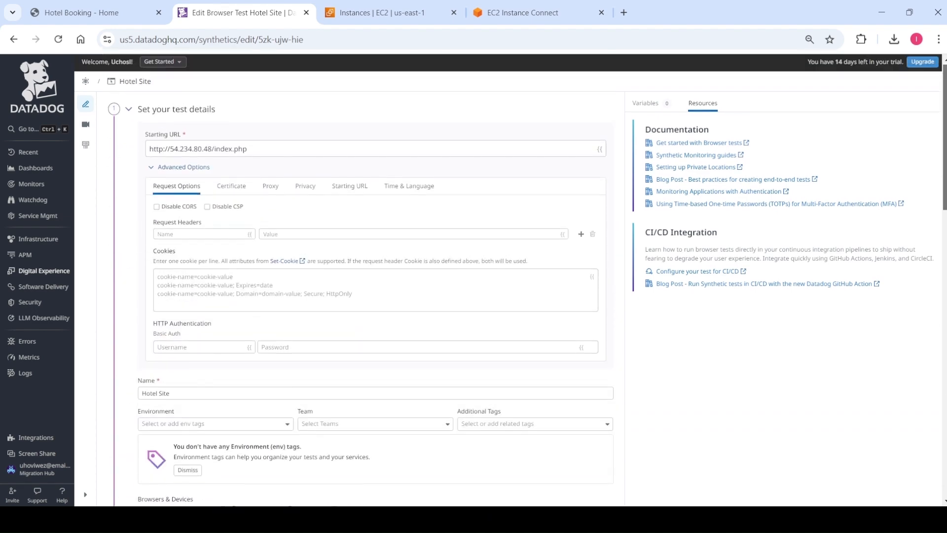
click(85, 84)
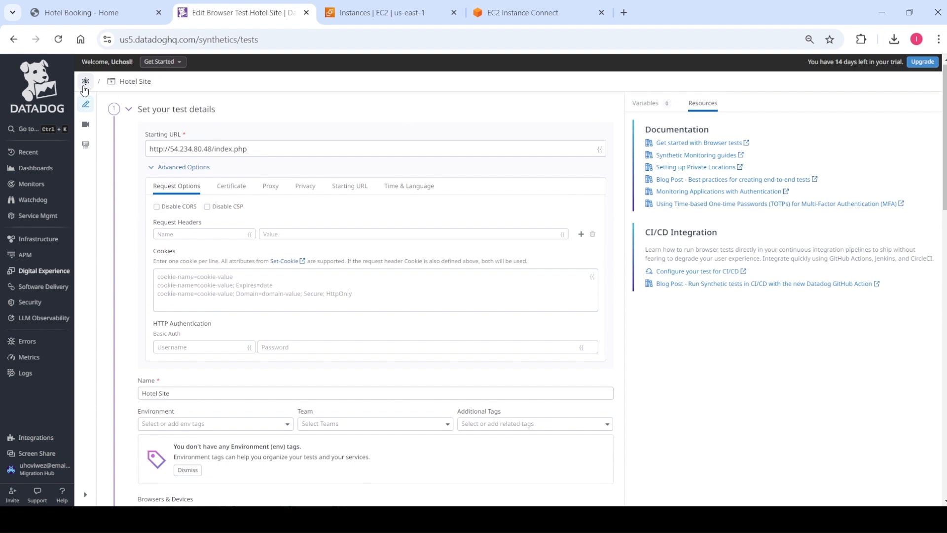